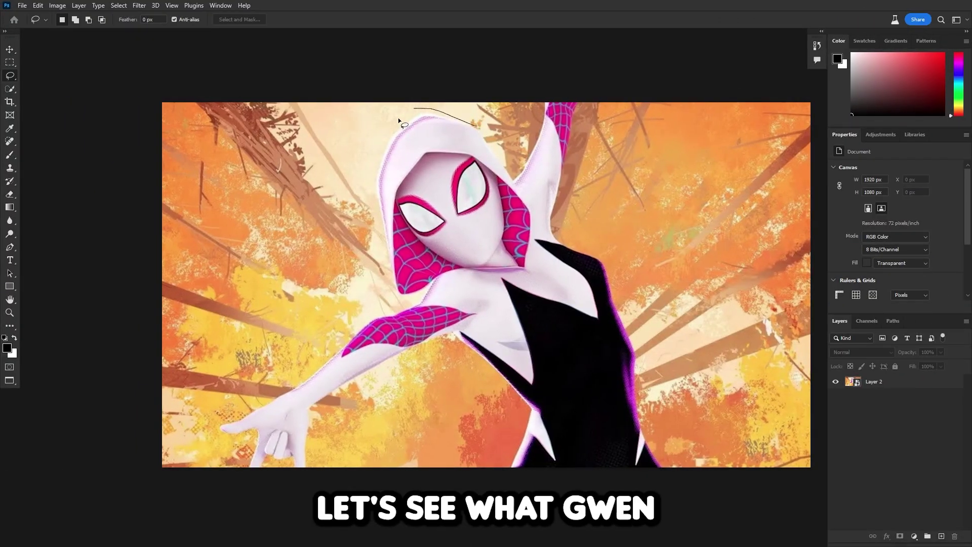
Step: Lasso the face inside the hood and generate fills from 'take off the mask', previewing the results
left_click_drag(398, 118, 385, 181)
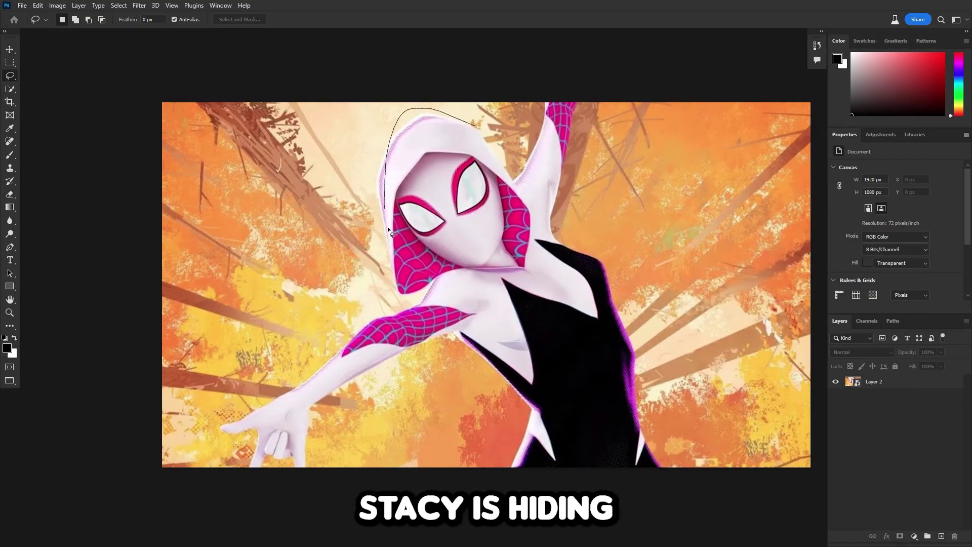
mouse_move(388, 230)
left_mouse_down()
mouse_move(386, 274)
mouse_move(408, 292)
left_mouse_up()
mouse_move(502, 262)
left_mouse_down()
mouse_move(542, 228)
mouse_move(487, 156)
mouse_move(468, 124)
left_mouse_up()
left_click(387, 306)
type("take off the mask")
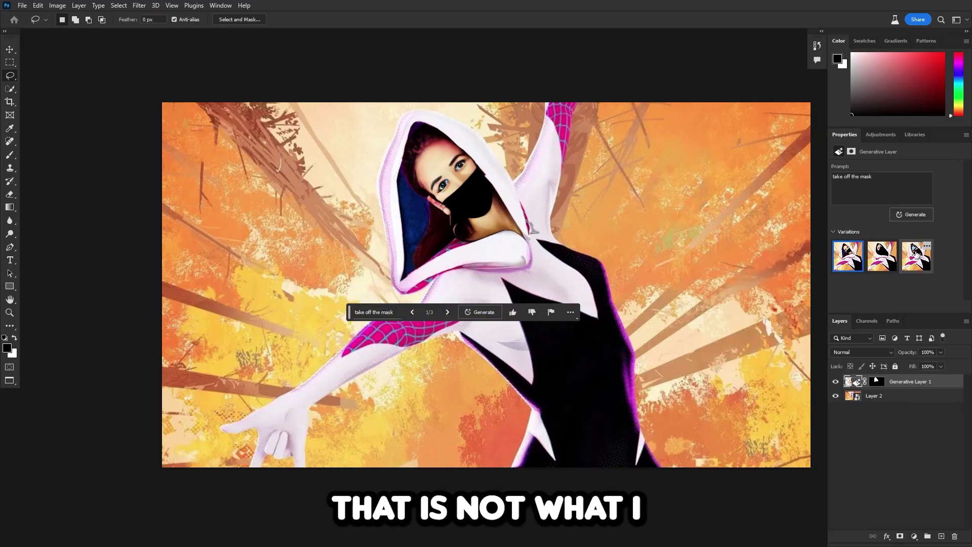
left_click(883, 255)
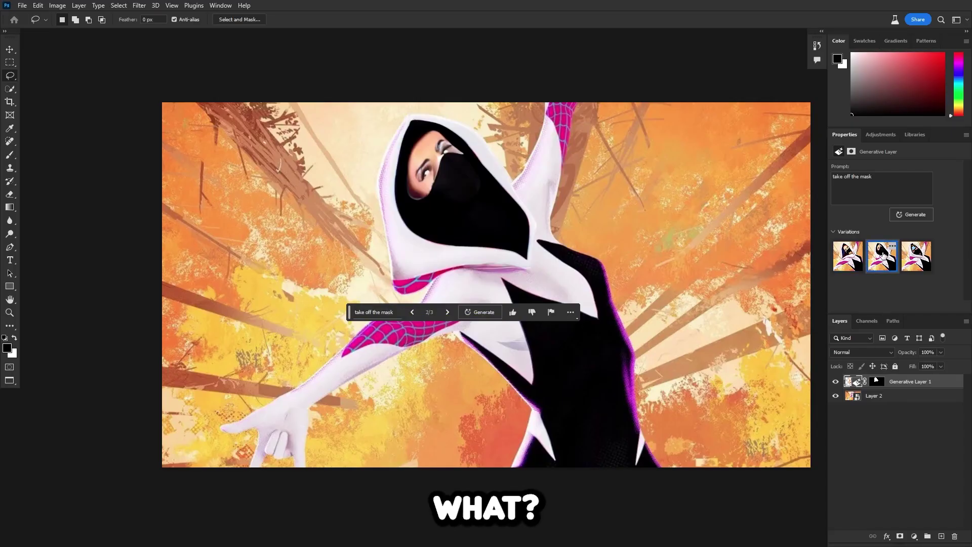
left_click(905, 263)
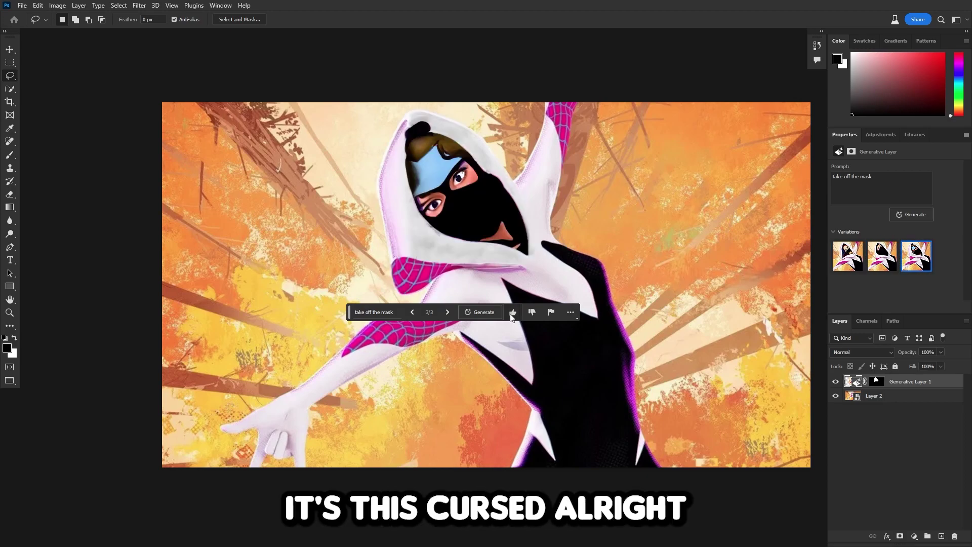
Step: Rewrite the prompt to 'take of the mask and put gwen sta' and compare the green- and red-haired variations
left_click(396, 311)
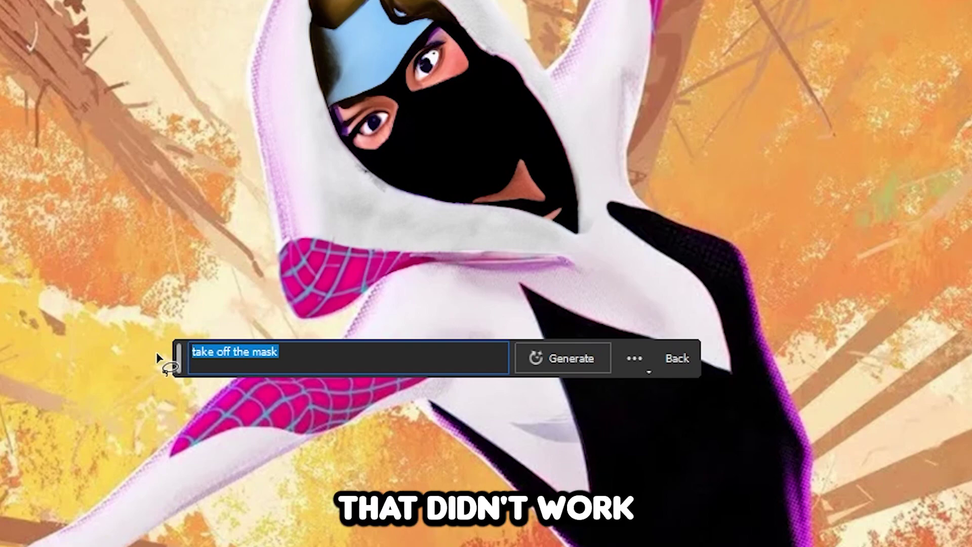
type("take of t")
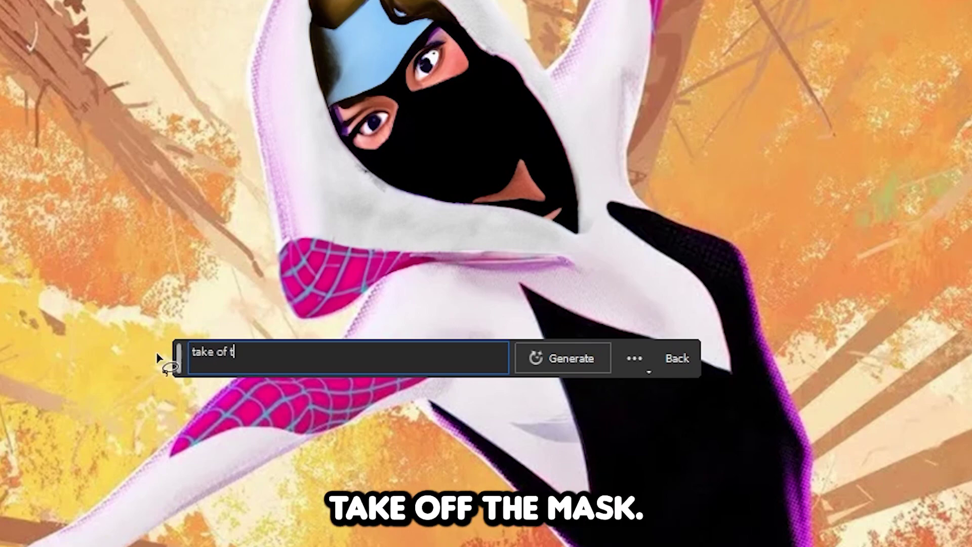
type("he mask and put gwen")
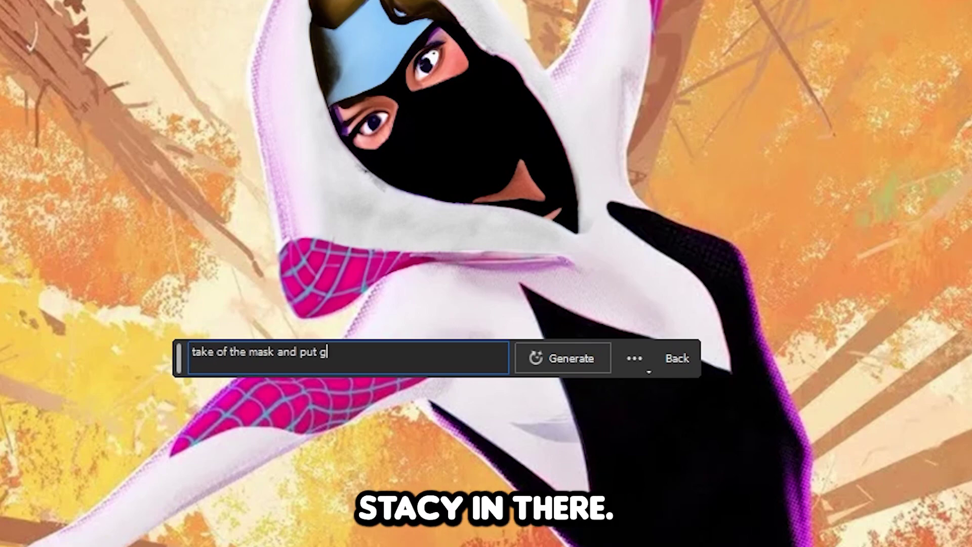
type(" stacy")
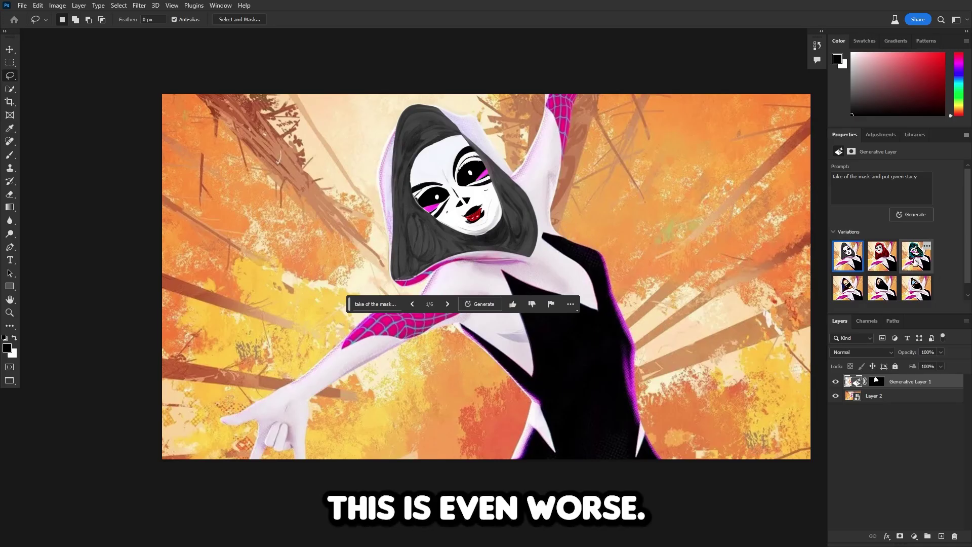
left_click(916, 259)
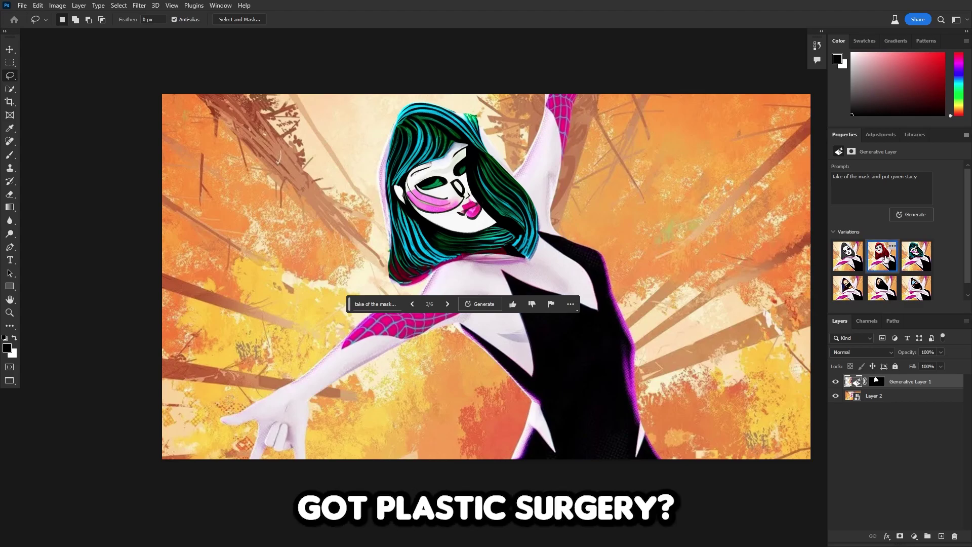
left_click(885, 258)
left_click(919, 261)
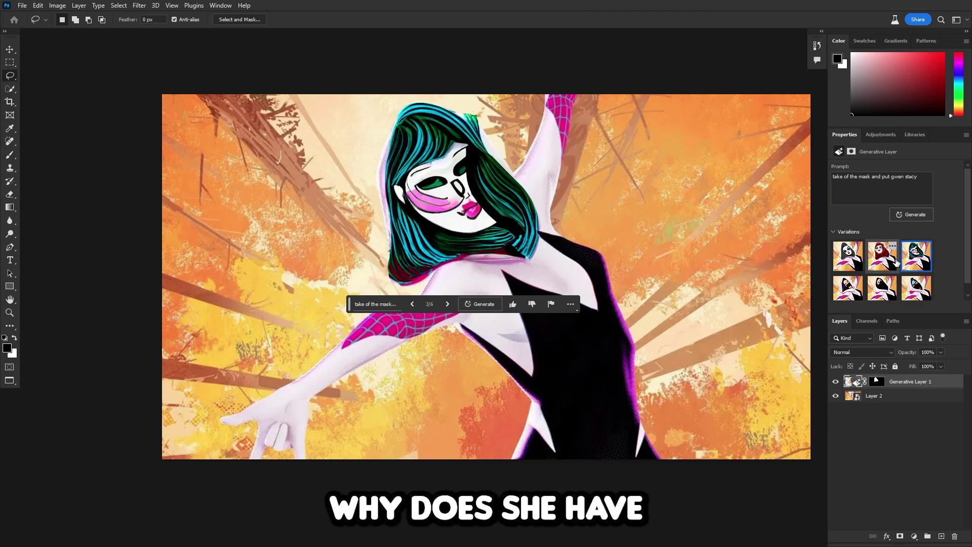
left_click(895, 262)
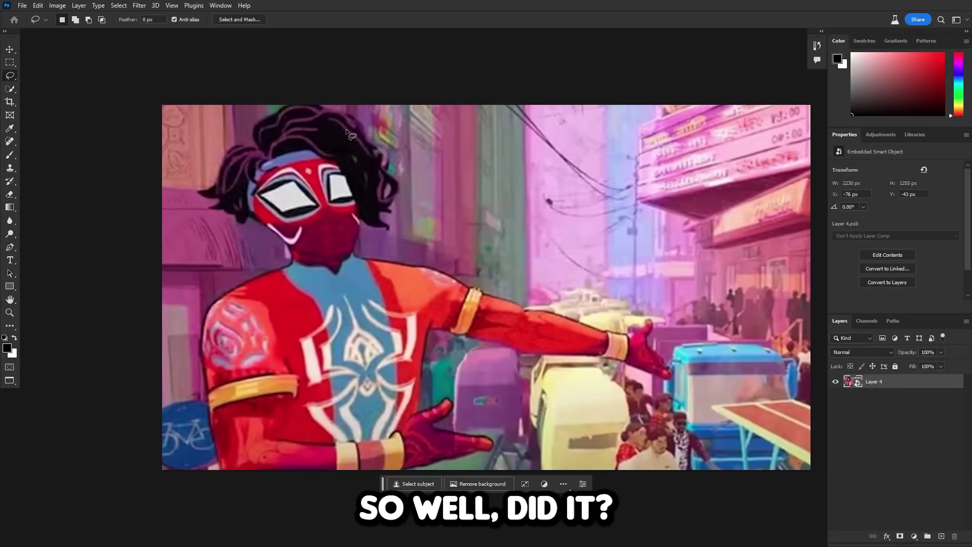
Step: Lasso Spider-Man India's masked face and generate fills from 'take off spiderman india's mask'
mouse_move(332, 162)
left_mouse_down()
mouse_move(294, 150)
mouse_move(251, 171)
left_mouse_up()
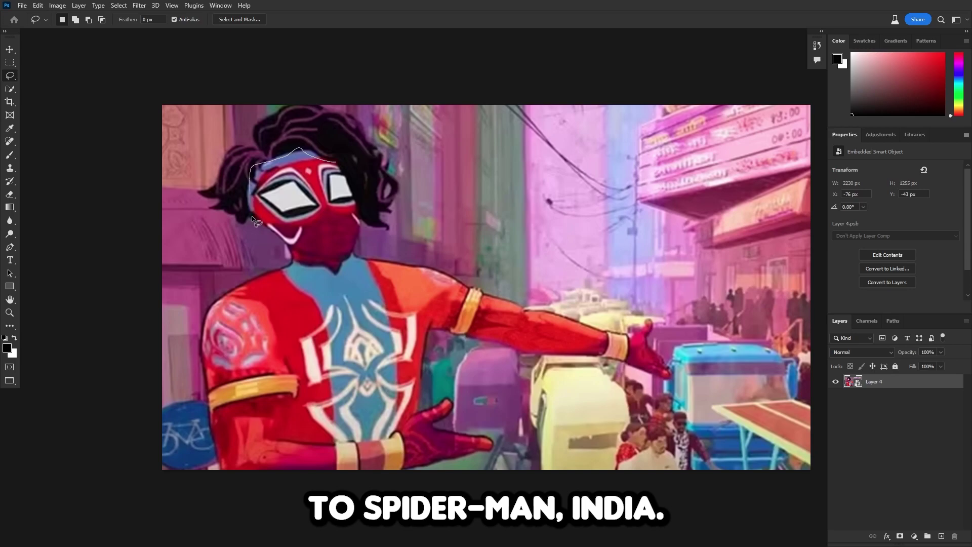
mouse_move(282, 244)
left_mouse_down()
mouse_move(338, 264)
mouse_move(362, 234)
left_mouse_up()
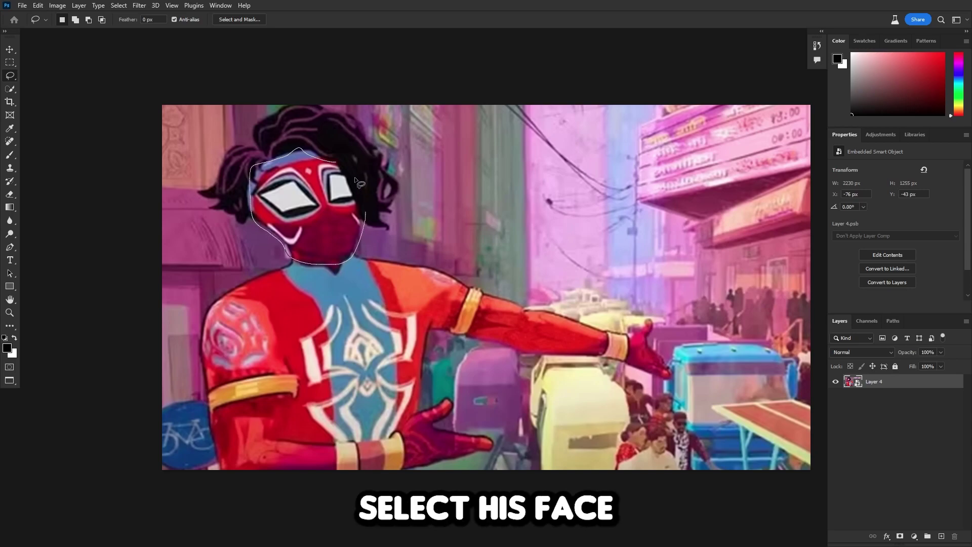
left_click_drag(357, 180, 334, 162)
left_click(244, 278)
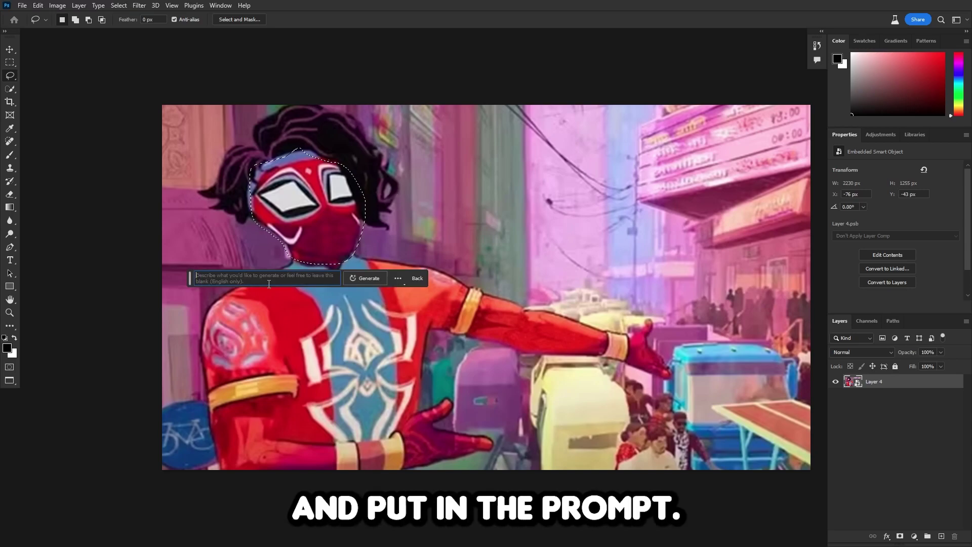
type("t")
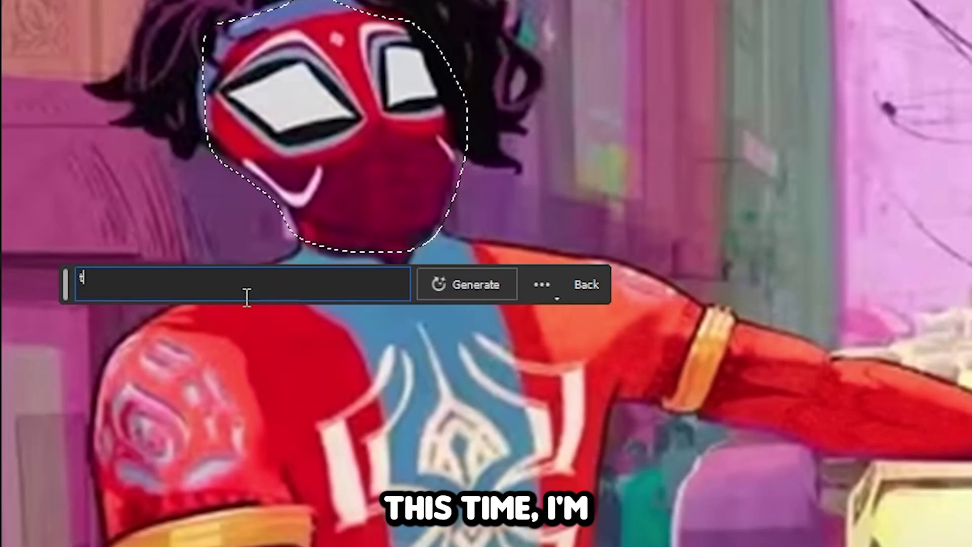
type("ake off spiderman ")
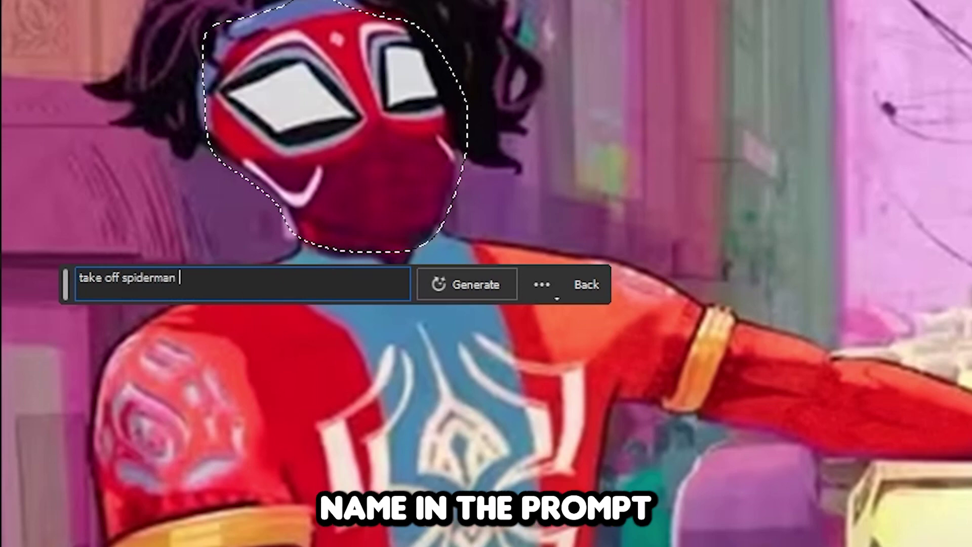
type("india")
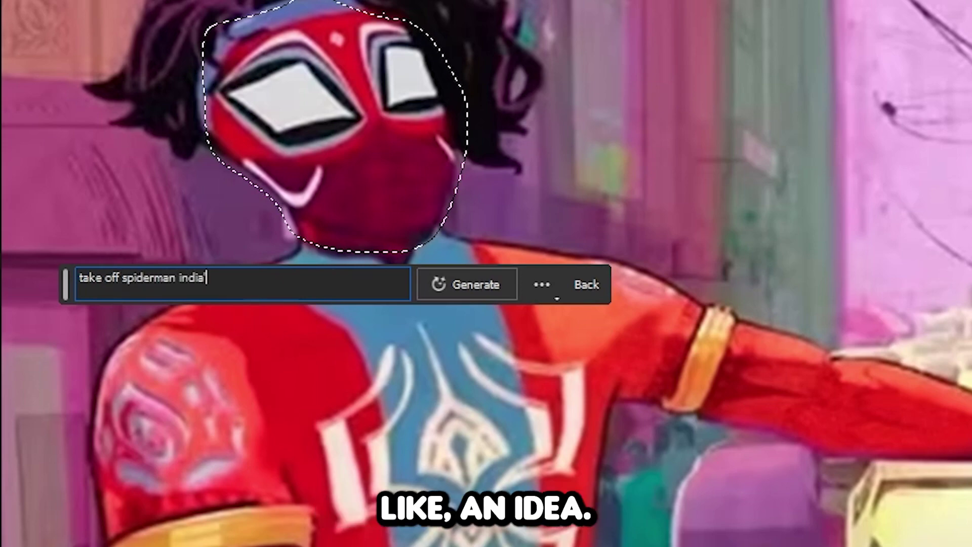
type("'s mask")
key("Return")
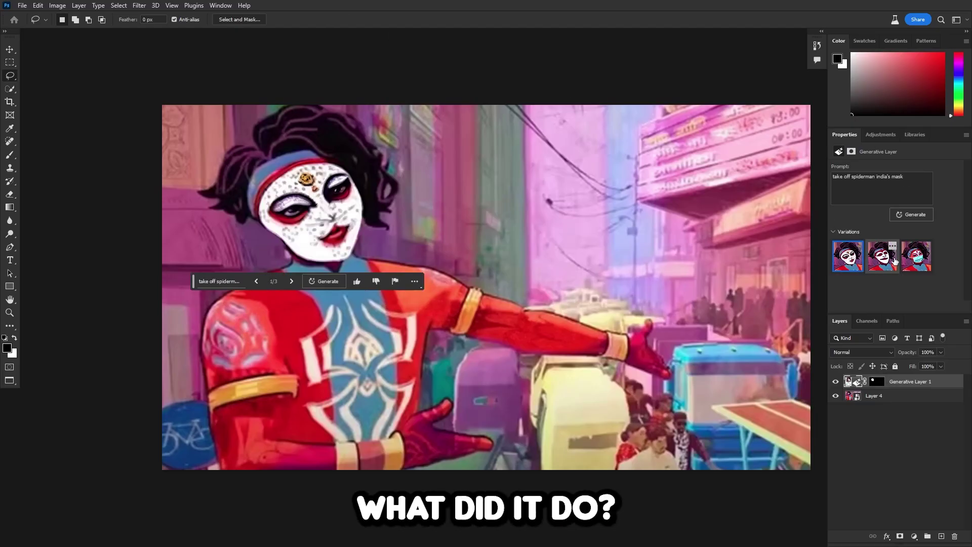
Step: Compare the three generated faces and settle on the first, white speckled one
left_click(881, 256)
left_click(910, 264)
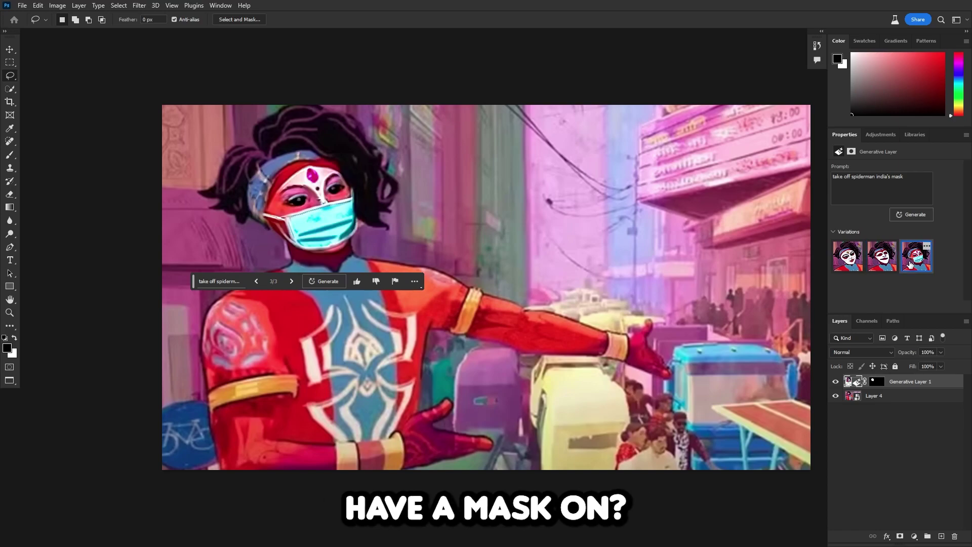
left_click(887, 258)
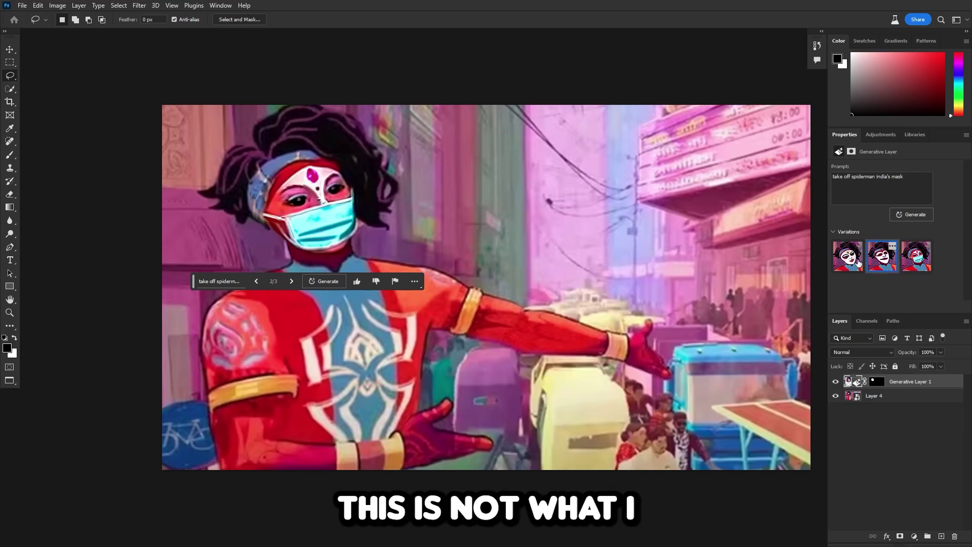
left_click(855, 262)
Step: Shorten the prompt to 'take off the mask', regenerate, and preview the new variations
left_click(232, 281)
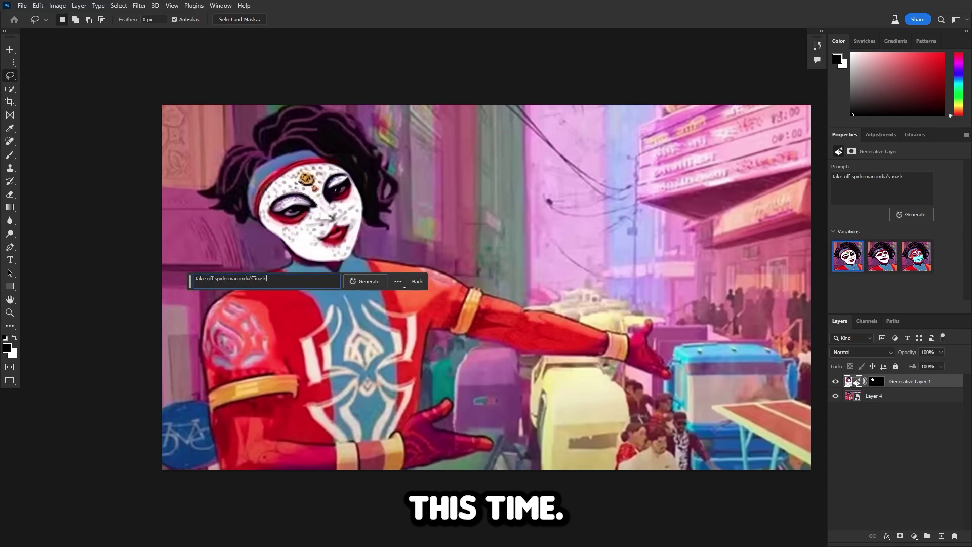
left_click_drag(245, 281, 215, 281)
type("the")
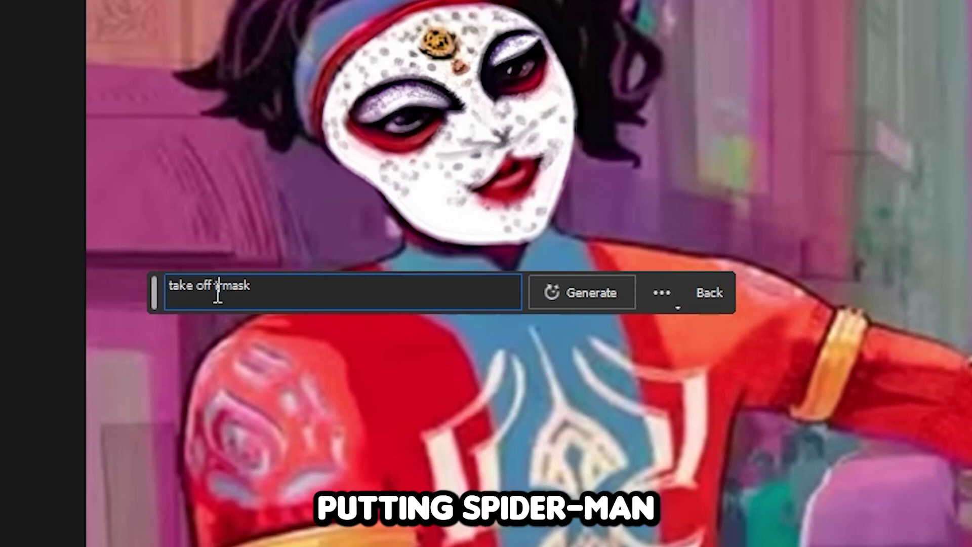
type(" mask")
key("Return")
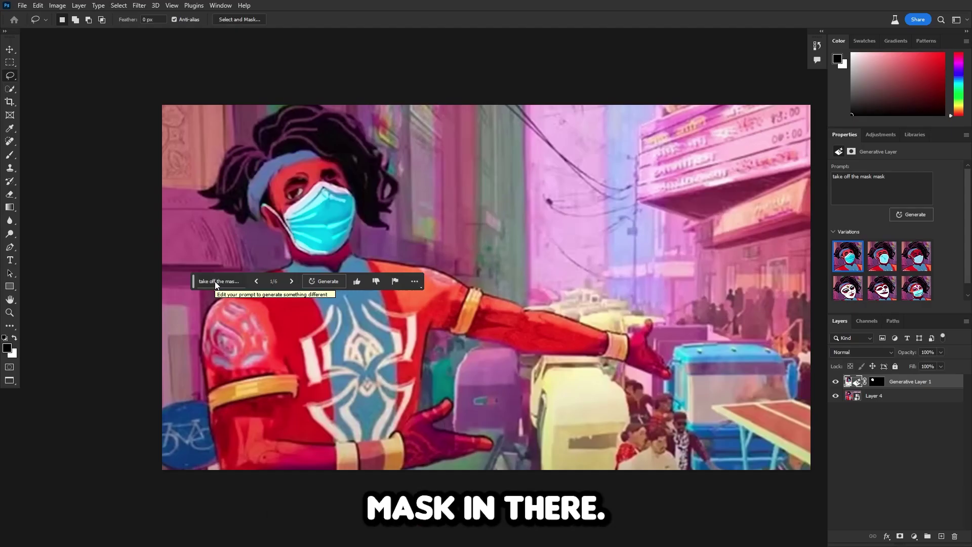
left_click(882, 256)
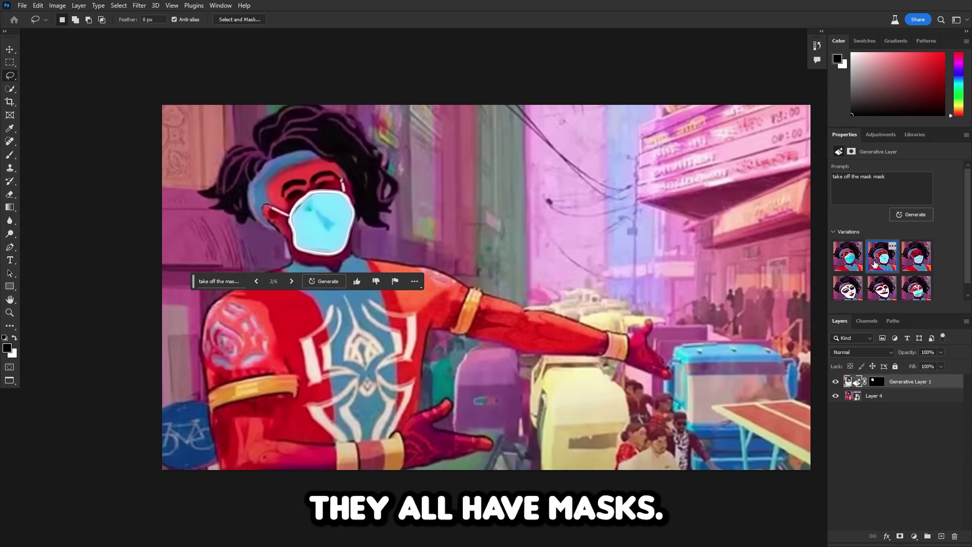
left_click(910, 262)
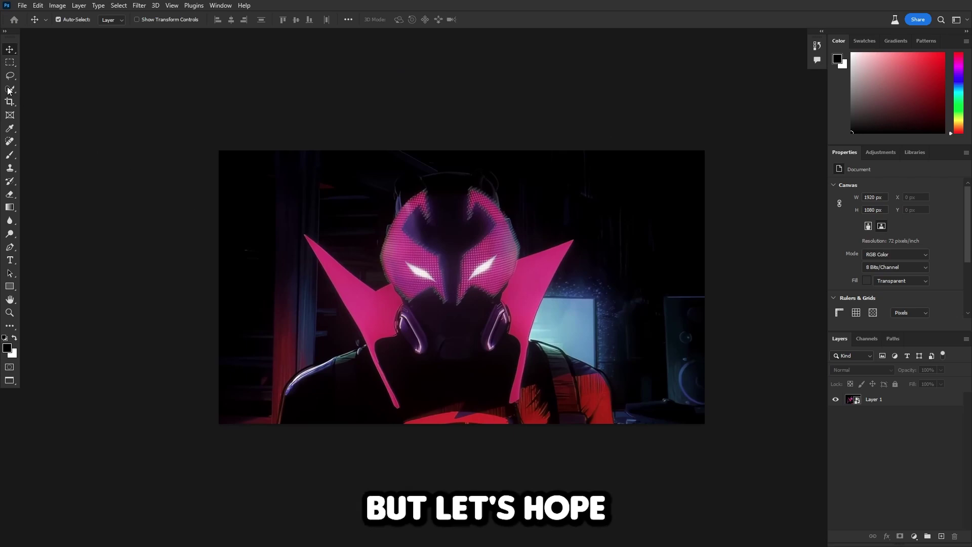
Step: Lasso the Prowler's glowing helmet and enter the Generative Fill prompt 'take off the mask'
left_click(9, 76)
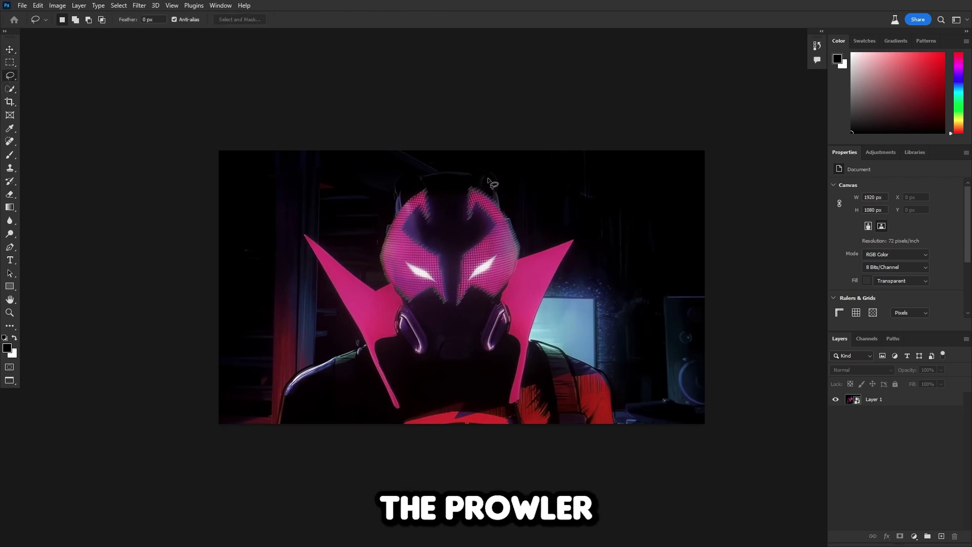
left_click_drag(489, 178, 430, 175)
mouse_move(395, 219)
left_mouse_down()
mouse_move(379, 265)
mouse_move(401, 342)
mouse_move(425, 359)
mouse_move(486, 361)
left_mouse_up()
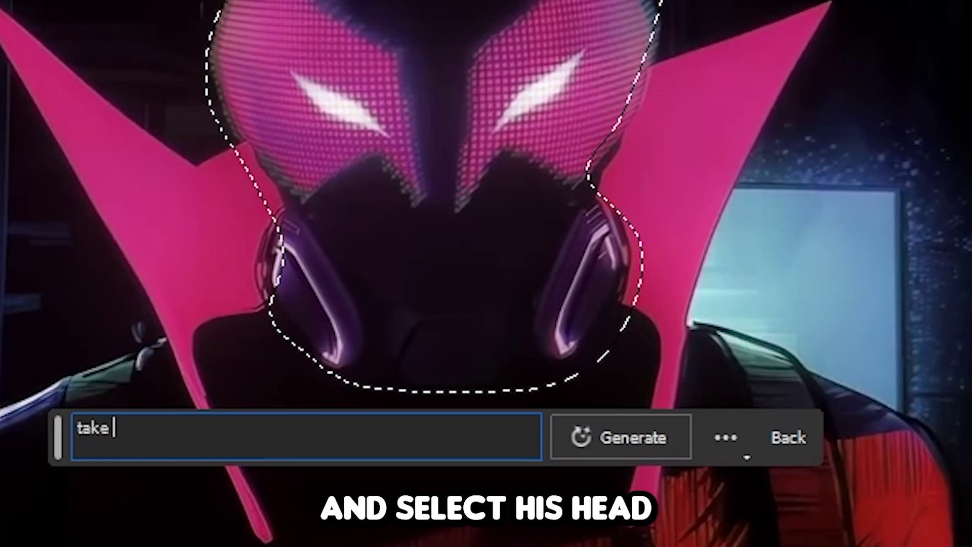
type("off t")
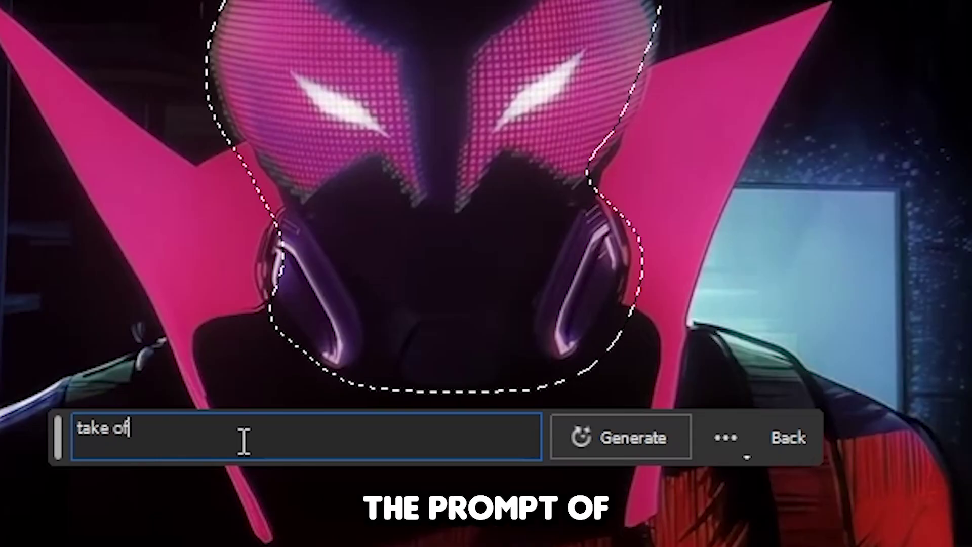
type("he mask")
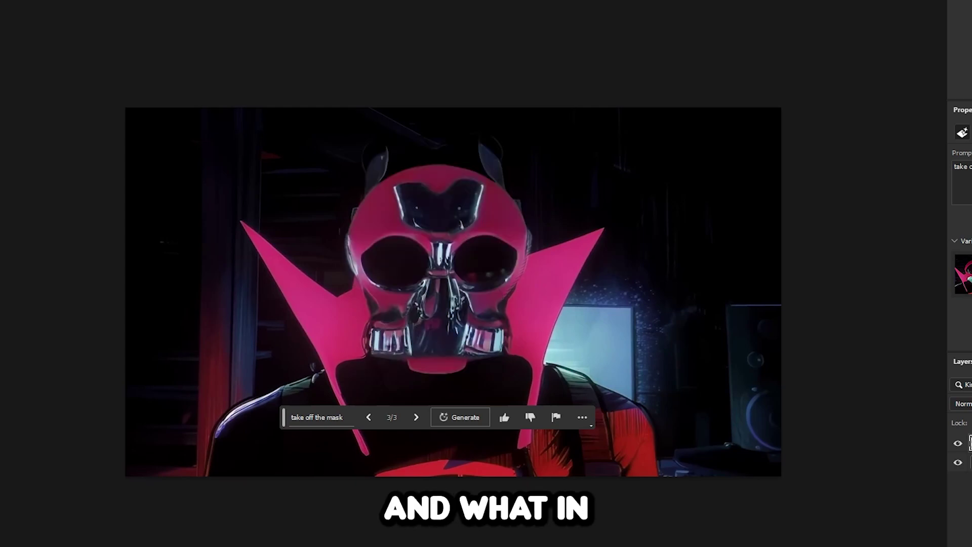
Step: Replace the prompt with 'put a animated face and remove the mask', then choose the third, surgical-mask variation
left_click(345, 416)
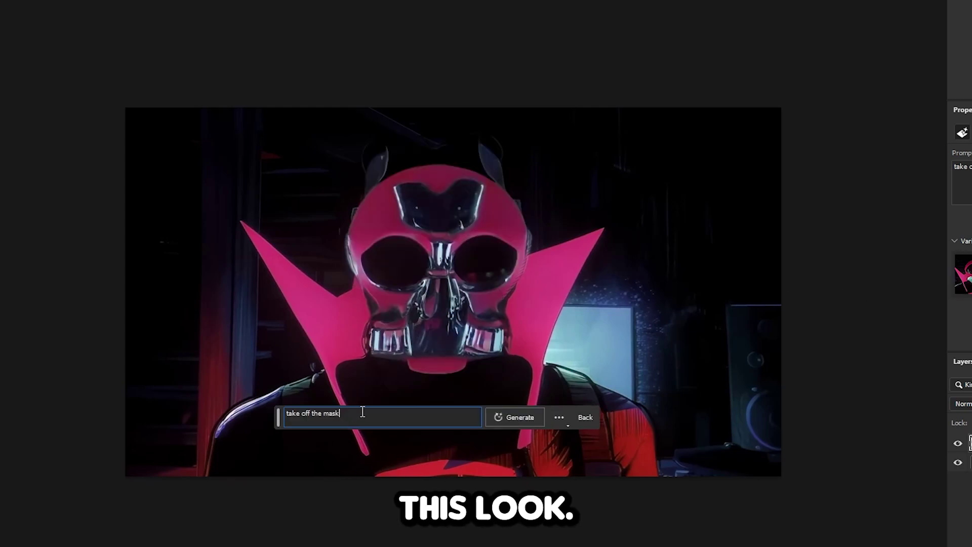
key("ctrl+a")
type("put a a")
type("nimated face and remove")
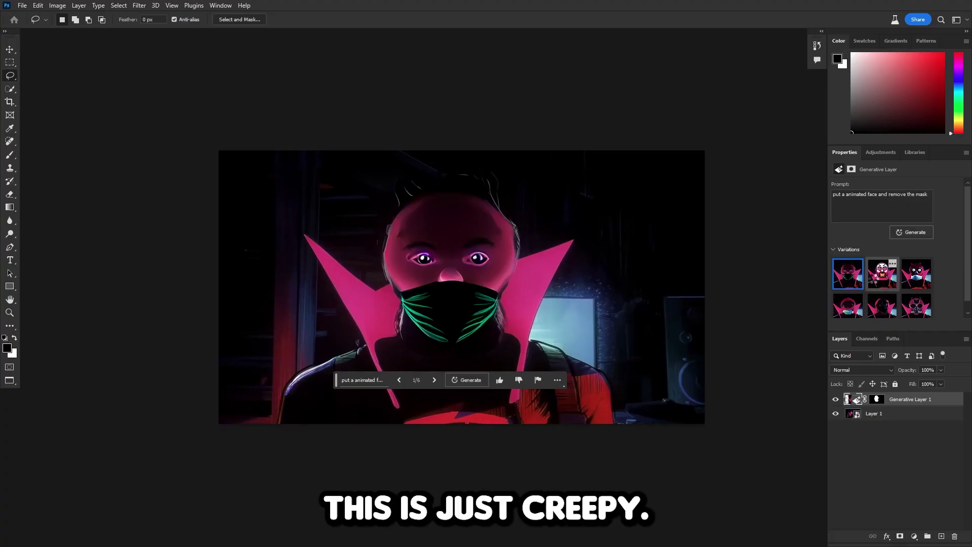
left_click(882, 276)
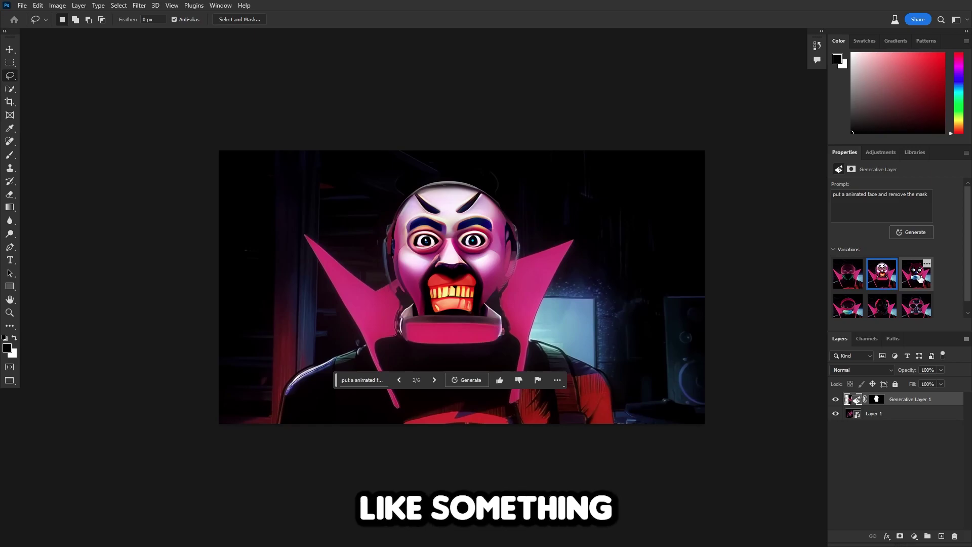
left_click(921, 278)
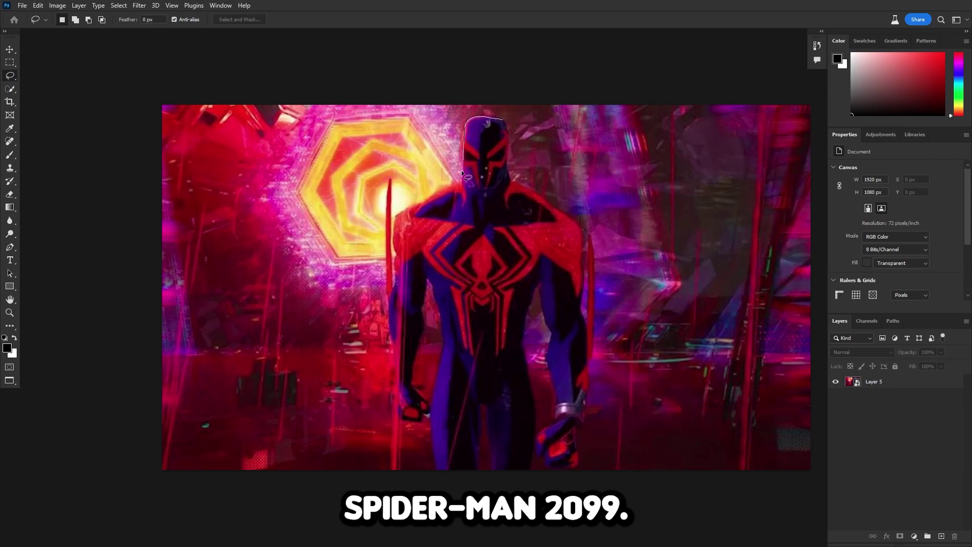
Step: Lasso Spider-Man 2099's head, generate from 'take off this mask', and preview the variations
mouse_move(488, 201)
left_mouse_down()
mouse_move(508, 183)
mouse_move(504, 122)
left_mouse_up()
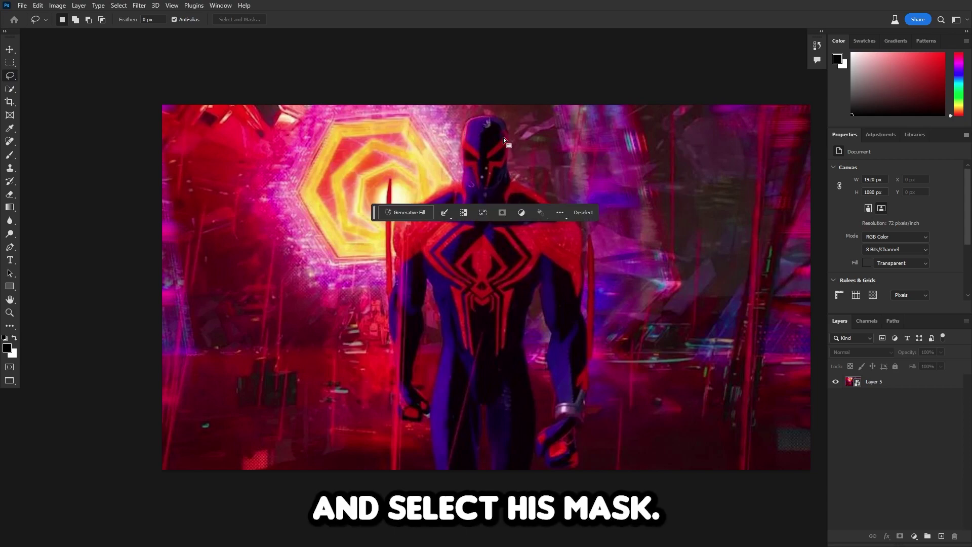
left_click(403, 217)
type("take off this mask")
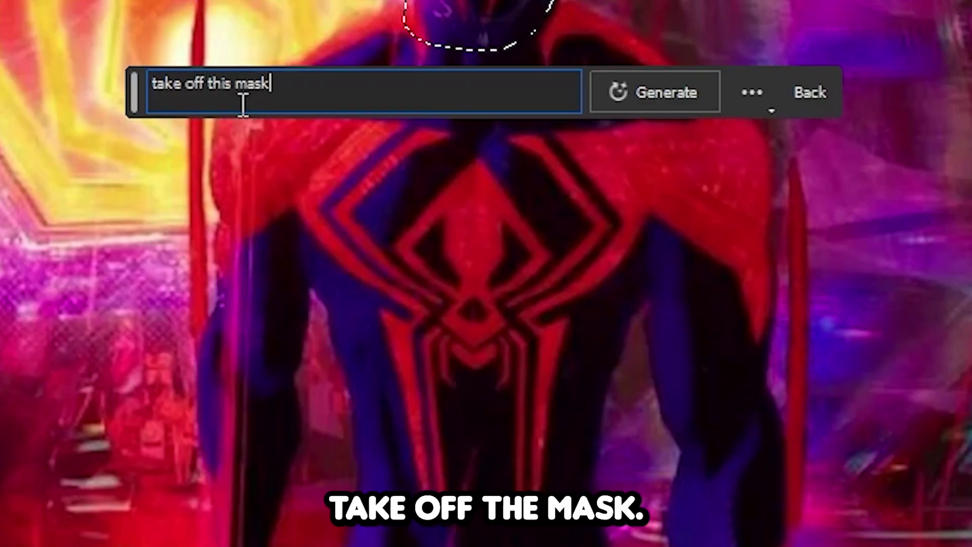
key("Return")
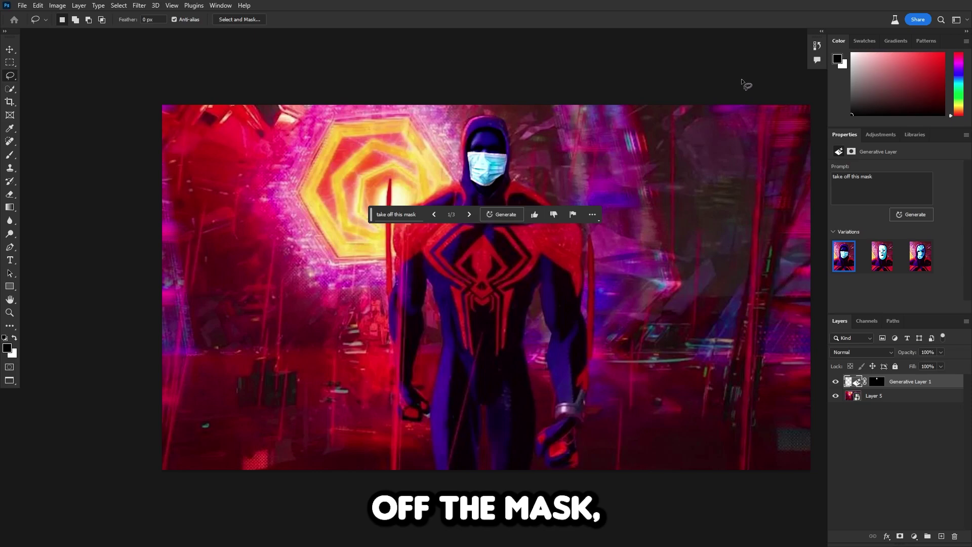
left_click(885, 260)
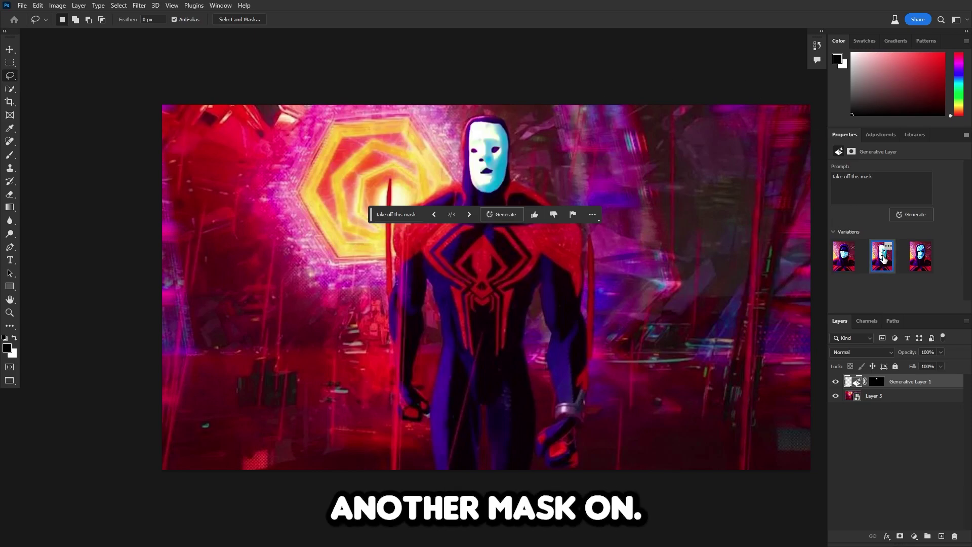
left_click(920, 264)
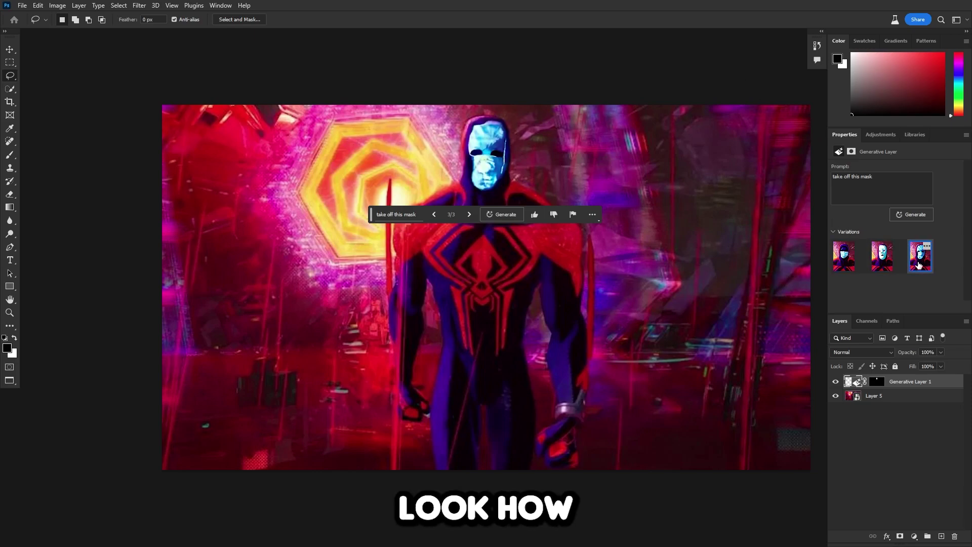
Step: Regenerate with 'take of the mask and put miguel o hara' and view the second and third of six variations
left_click(390, 214)
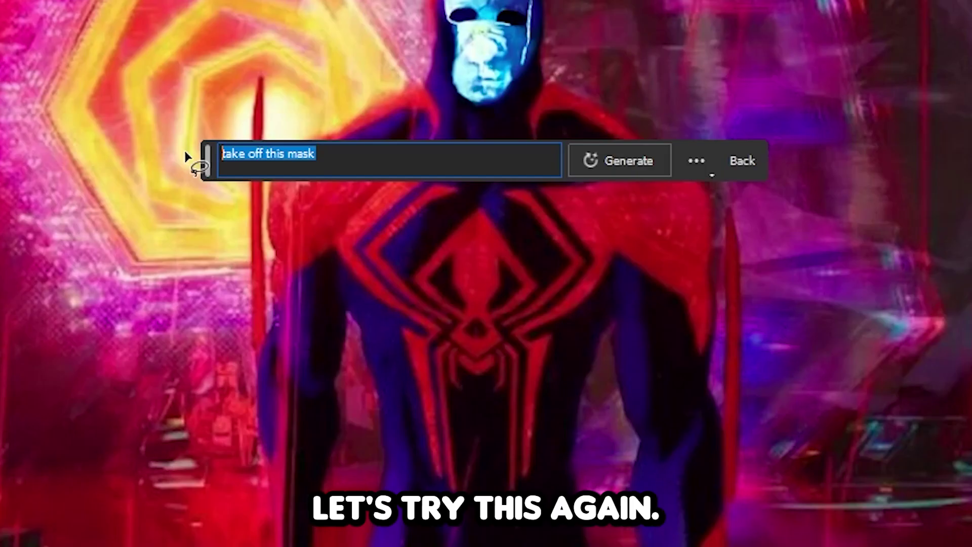
type("take of the")
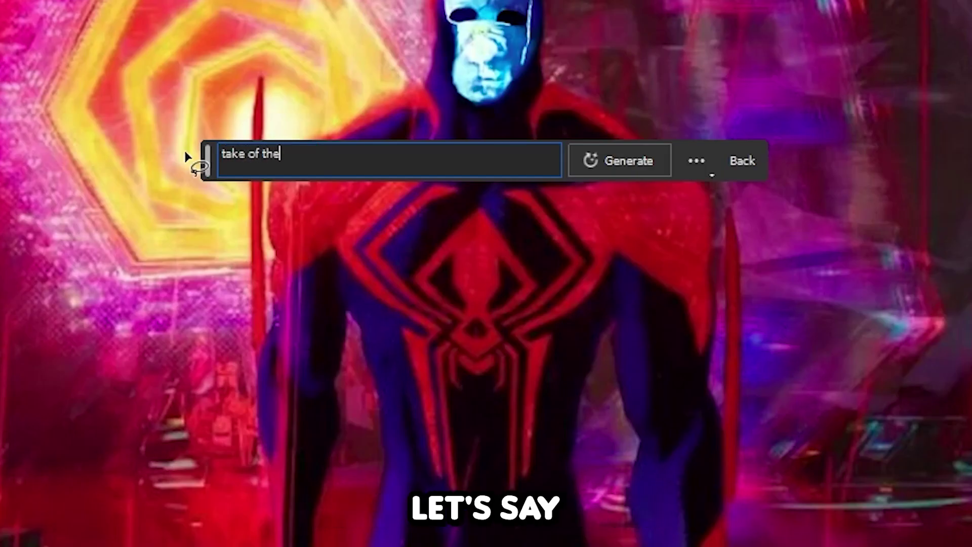
type(" mask and put miguel o hara")
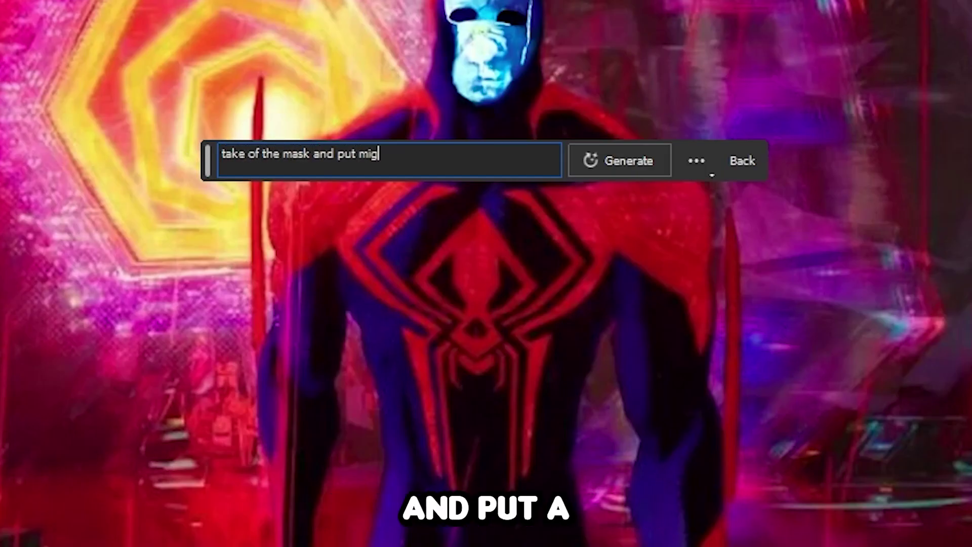
key("Return")
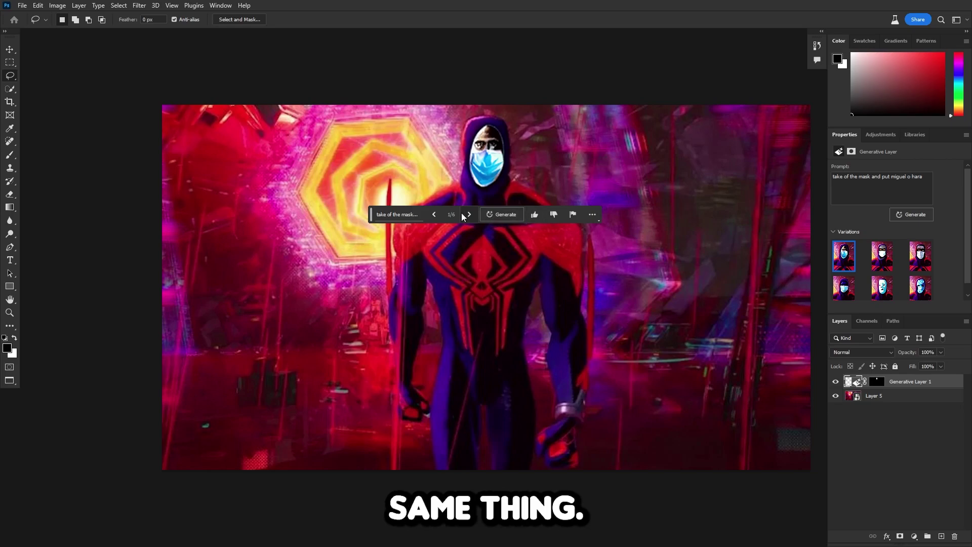
left_click(460, 215)
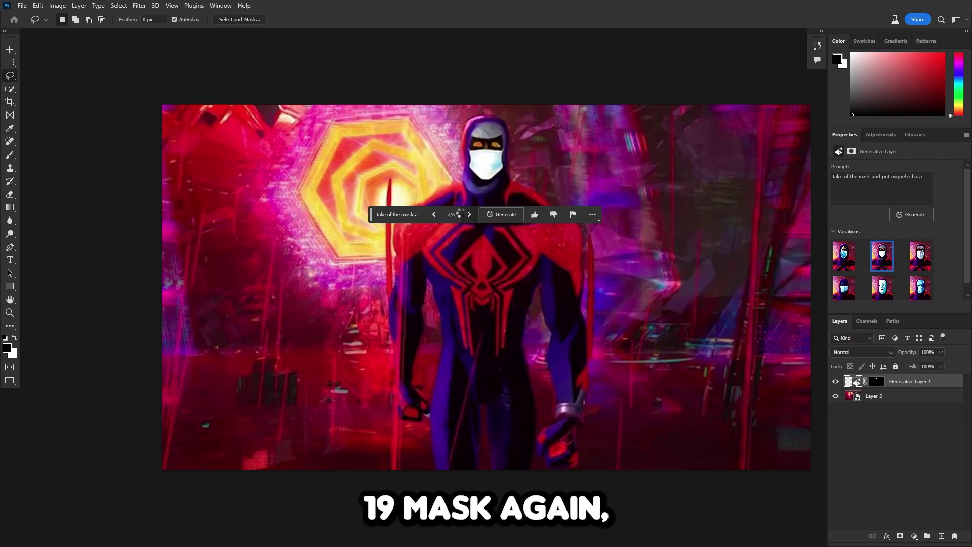
left_click(461, 214)
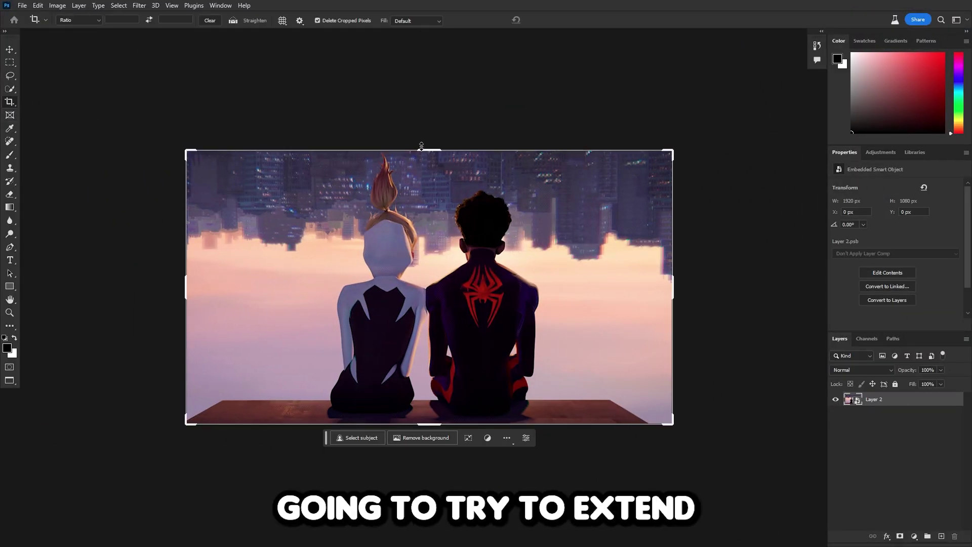
Step: Crop the canvas outward on all four sides, then select just the transparent border by inverting an inner rectangle
left_click_drag(421, 147, 424, 108)
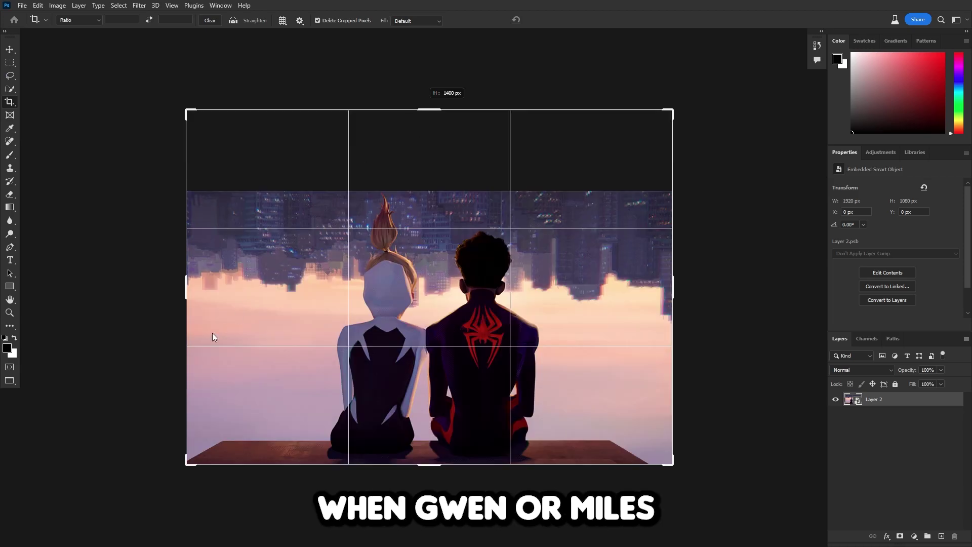
left_click_drag(160, 291, 142, 282)
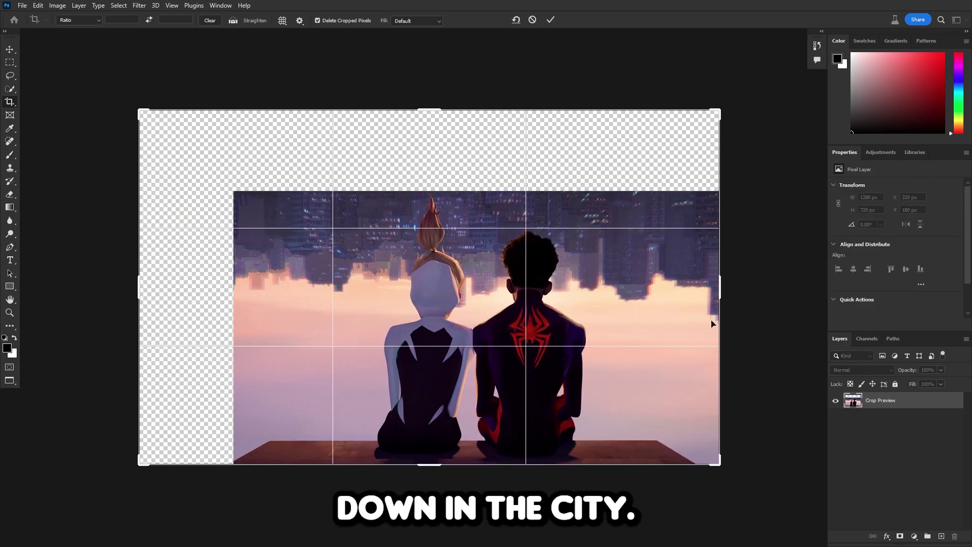
left_click_drag(719, 294, 782, 293)
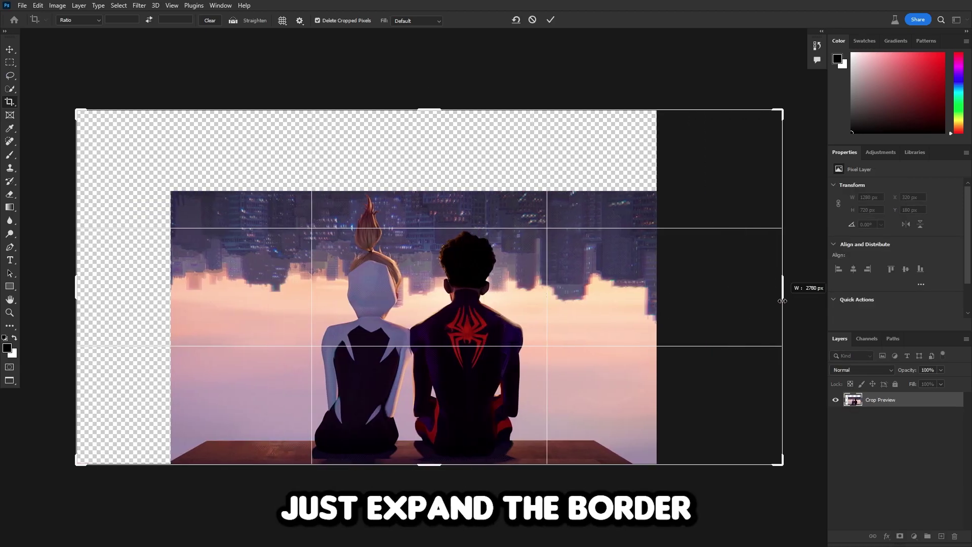
left_click_drag(438, 465, 439, 484)
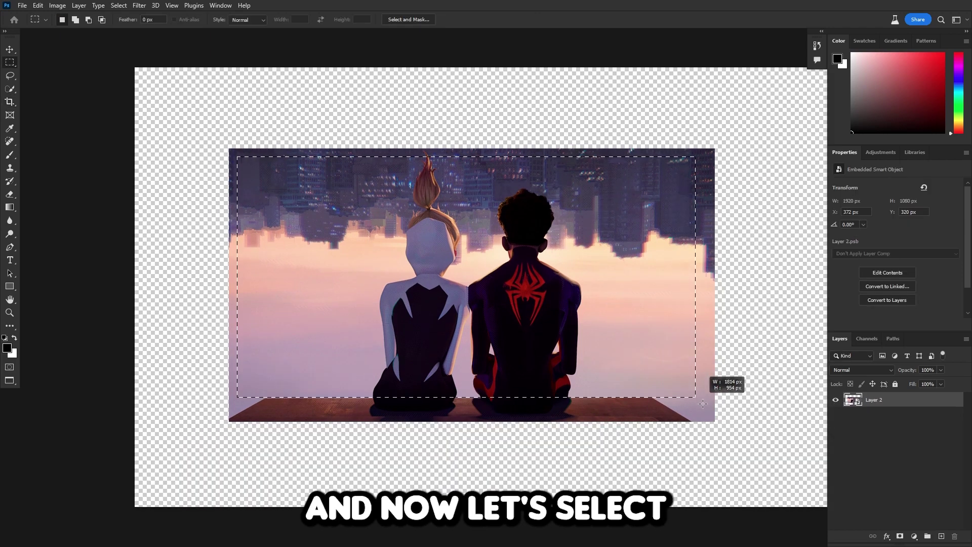
left_click_drag(702, 397, 707, 411)
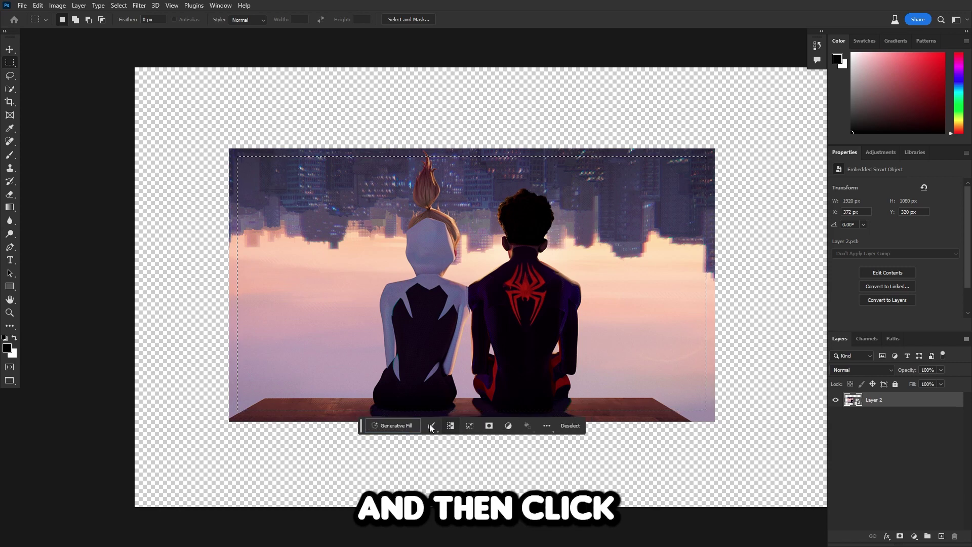
left_click(451, 425)
Step: Generate a prompt-free fill for the empty border and preview the second and third variations
left_click(400, 521)
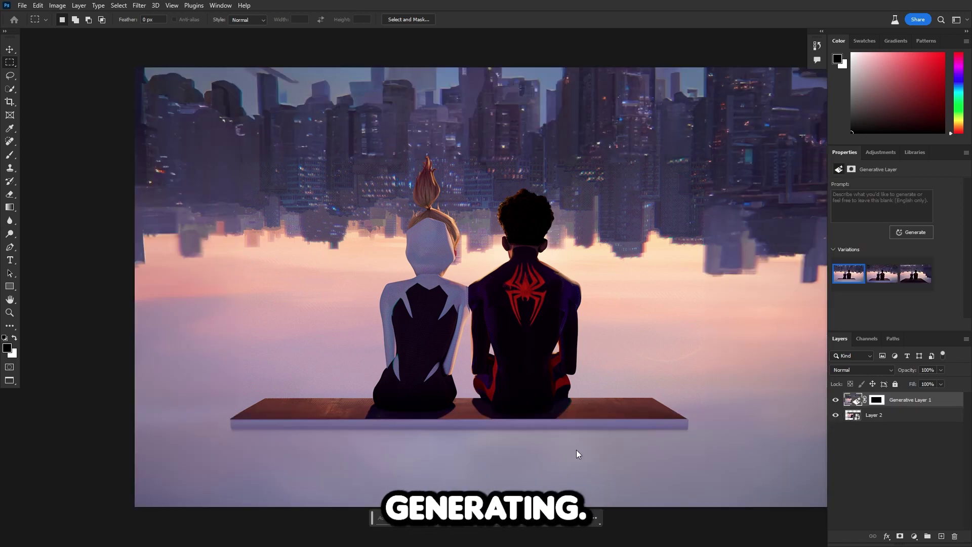
mouse_move(904, 283)
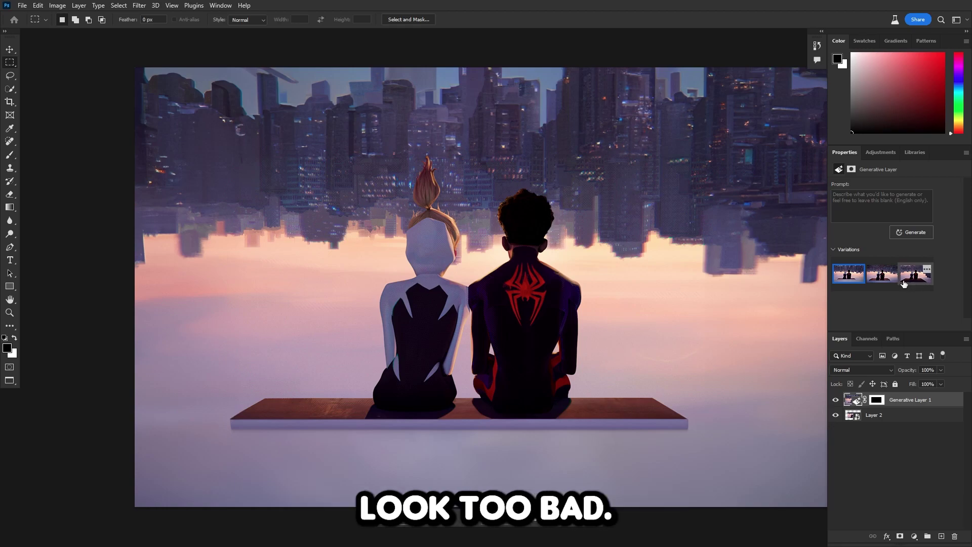
left_click(876, 275)
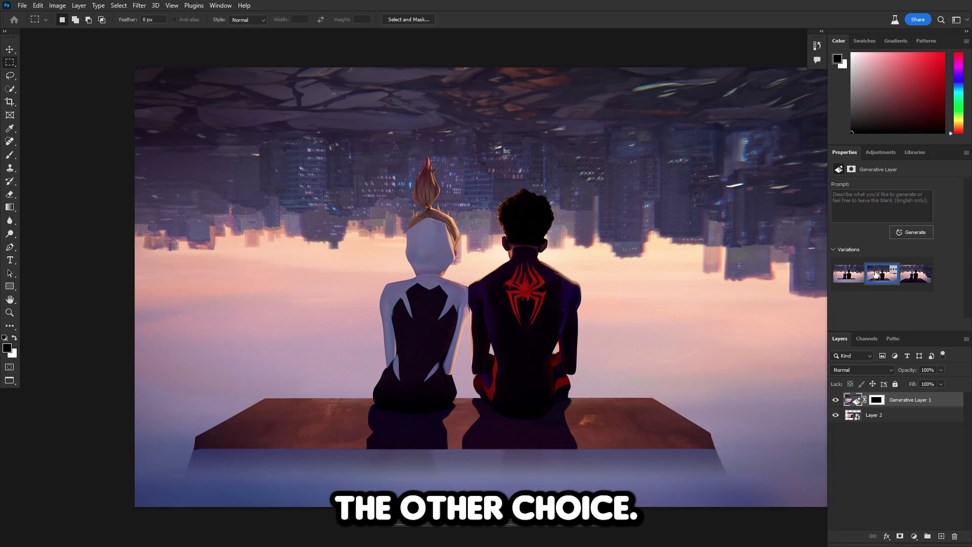
left_click(909, 276)
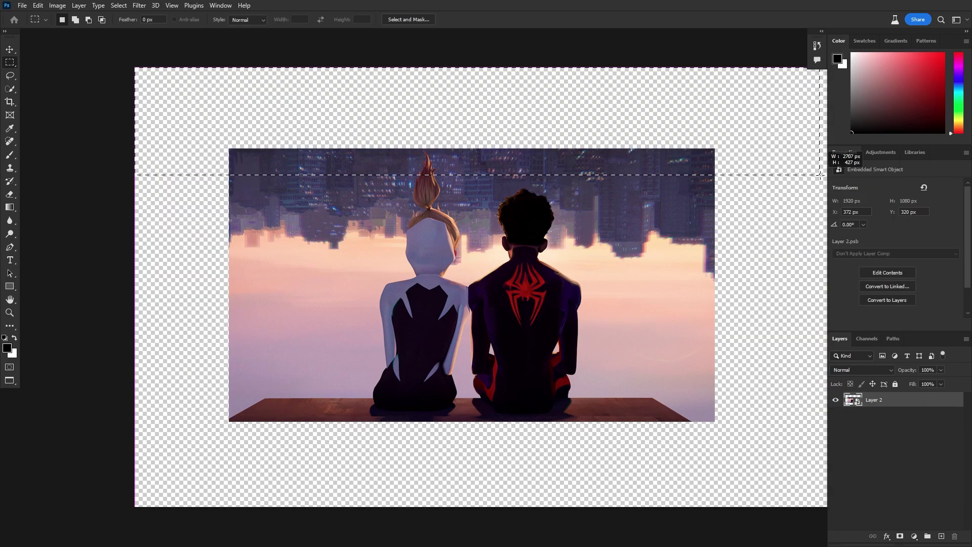
Step: Select the top area, generate 'upside down city' there, and preview the three city variations
left_click_drag(838, 206, 882, 287)
type("ups")
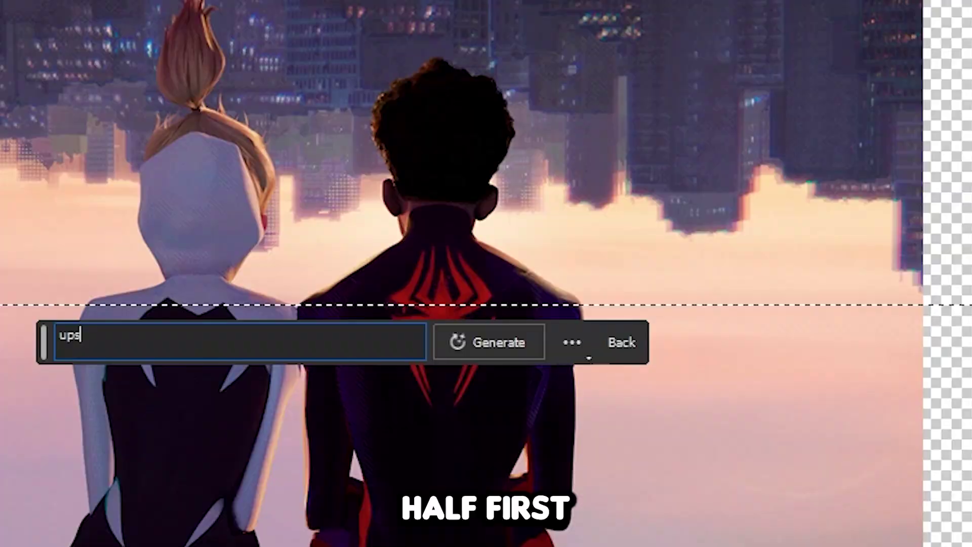
type("ide down ci")
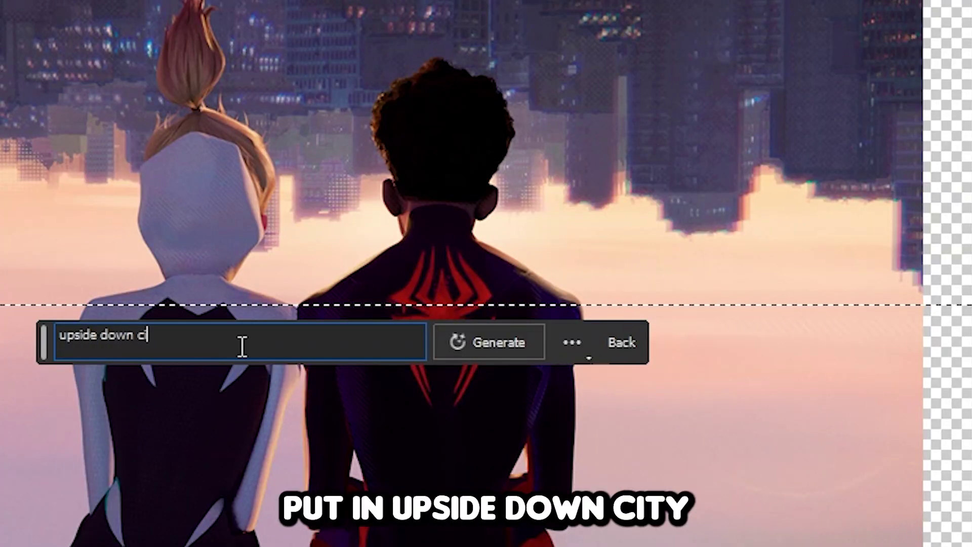
type("ty")
left_click(521, 345)
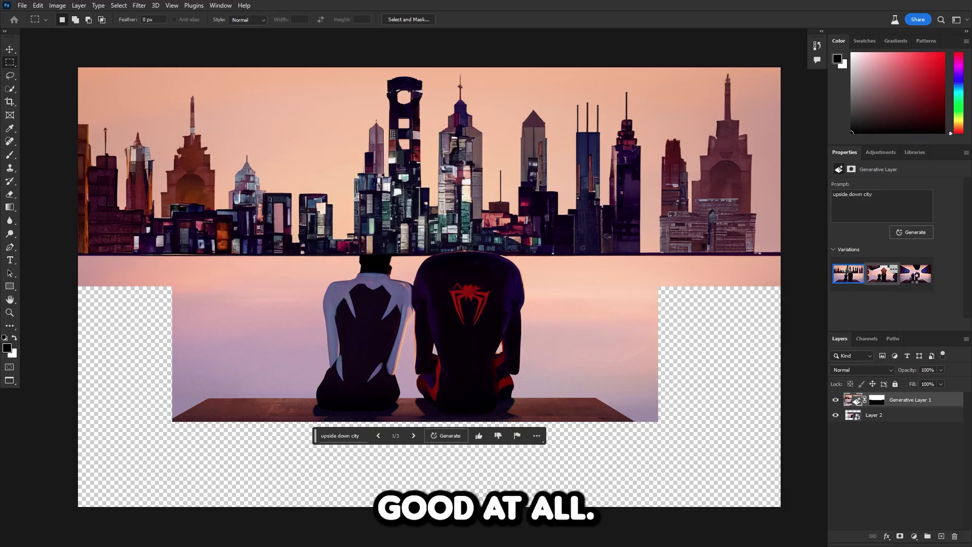
left_click(882, 273)
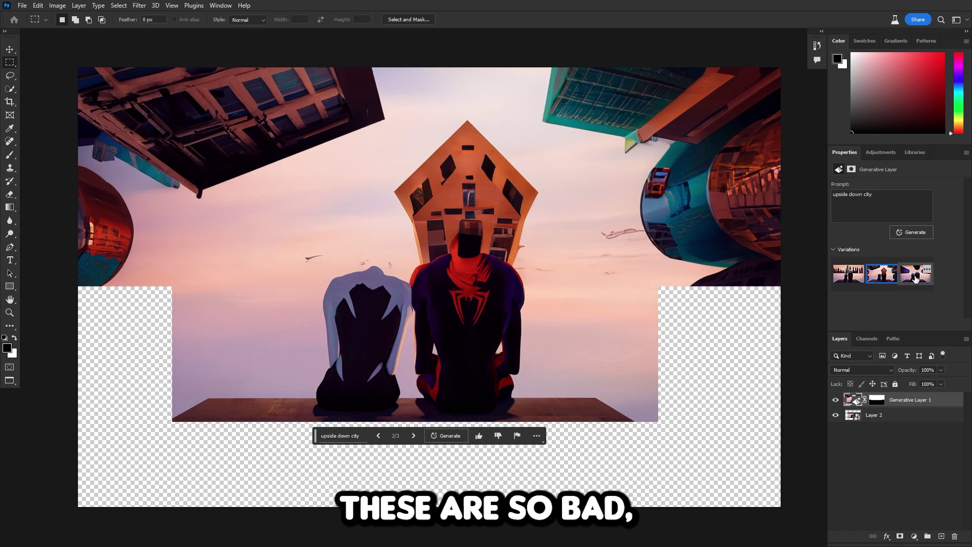
left_click(916, 276)
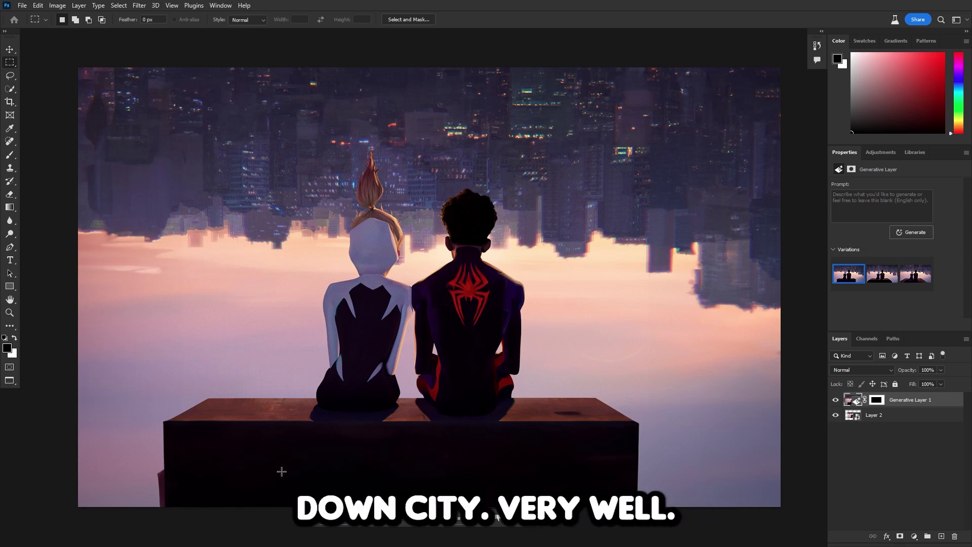
Step: Cycle through the three border-fill variations and keep the first, with the box-shaped ledge
left_click(884, 276)
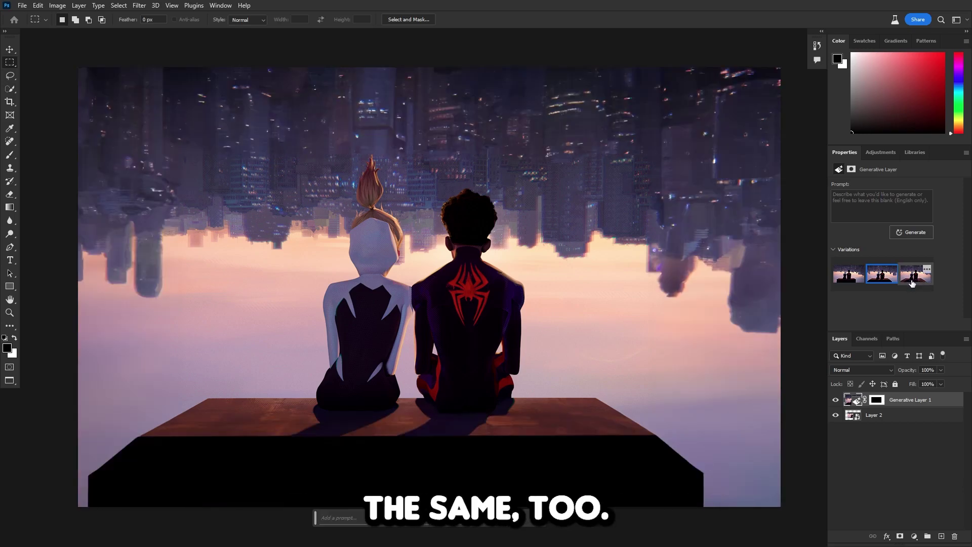
left_click(913, 282)
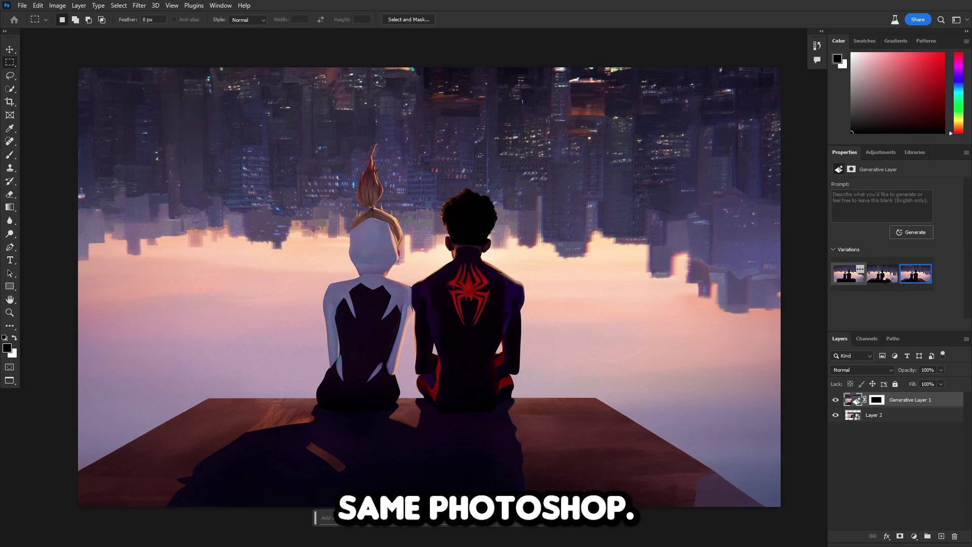
left_click(851, 276)
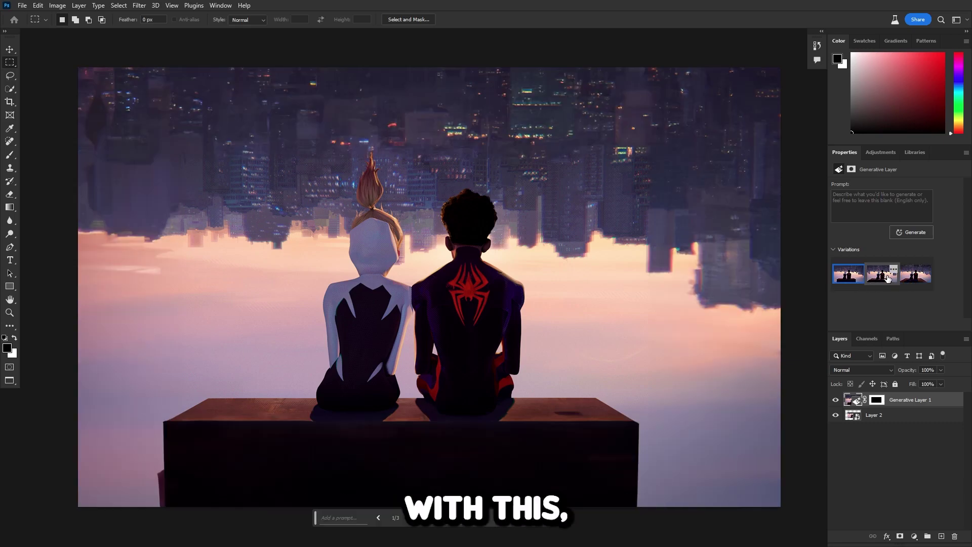
left_click(887, 278)
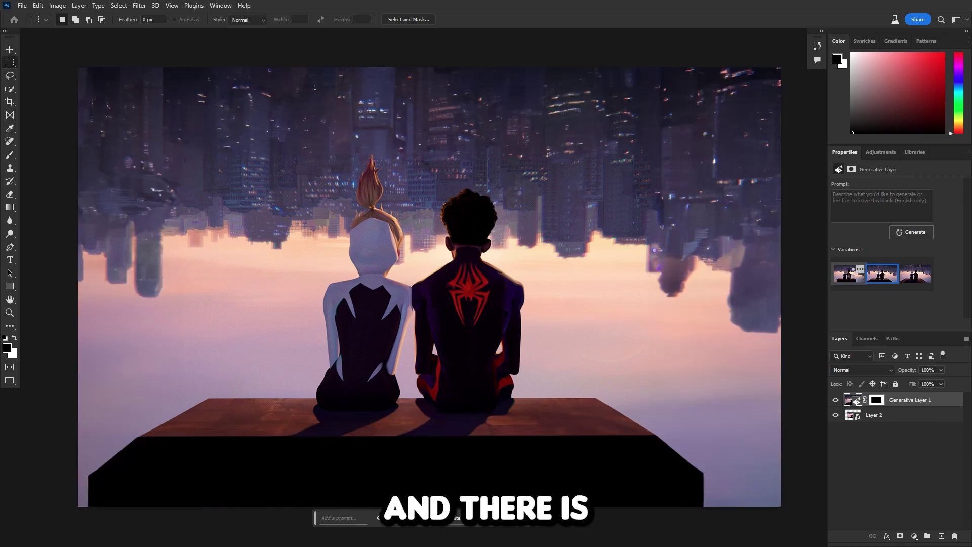
left_click(850, 274)
key("w")
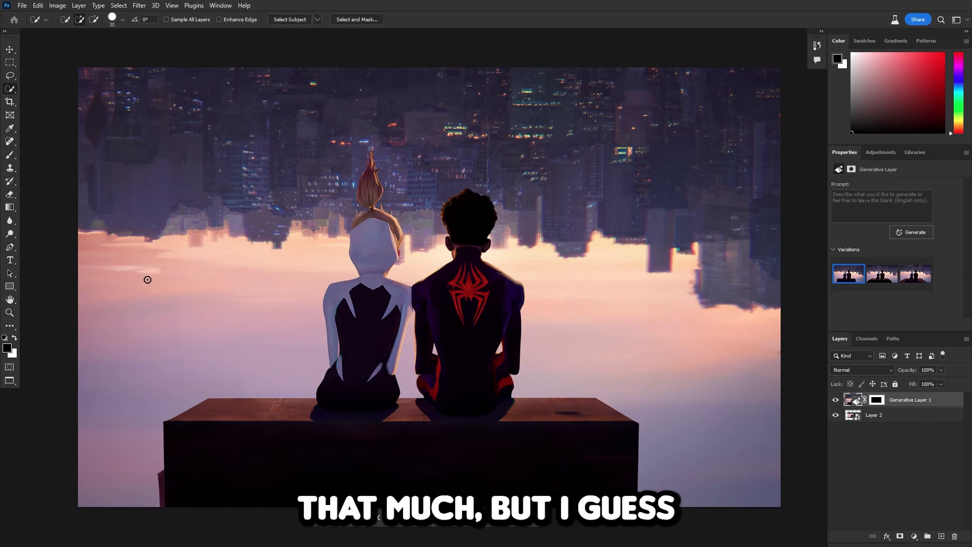
Step: Lasso a sky area left of the heroes, generate an 'upside down plane', and keep the white airliner variation
left_click(10, 76)
left_click_drag(238, 271, 267, 333)
mouse_move(312, 298)
left_mouse_down()
mouse_move(294, 282)
mouse_move(233, 274)
left_mouse_up()
left_click(138, 346)
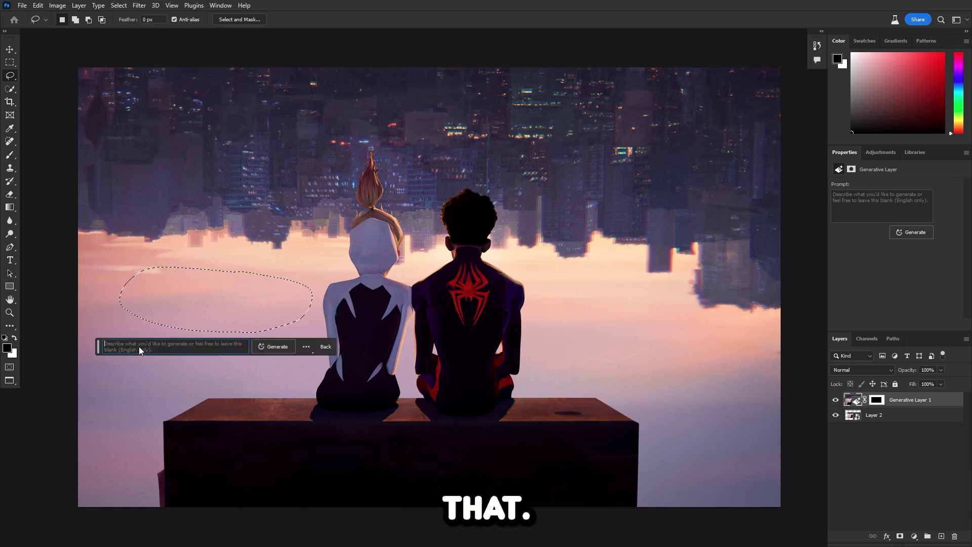
type("upds")
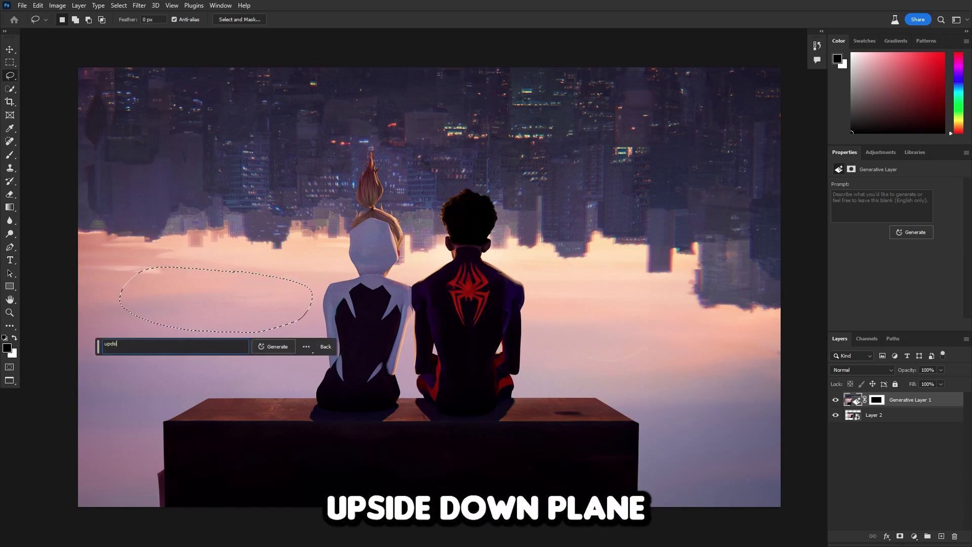
type("ide down plane")
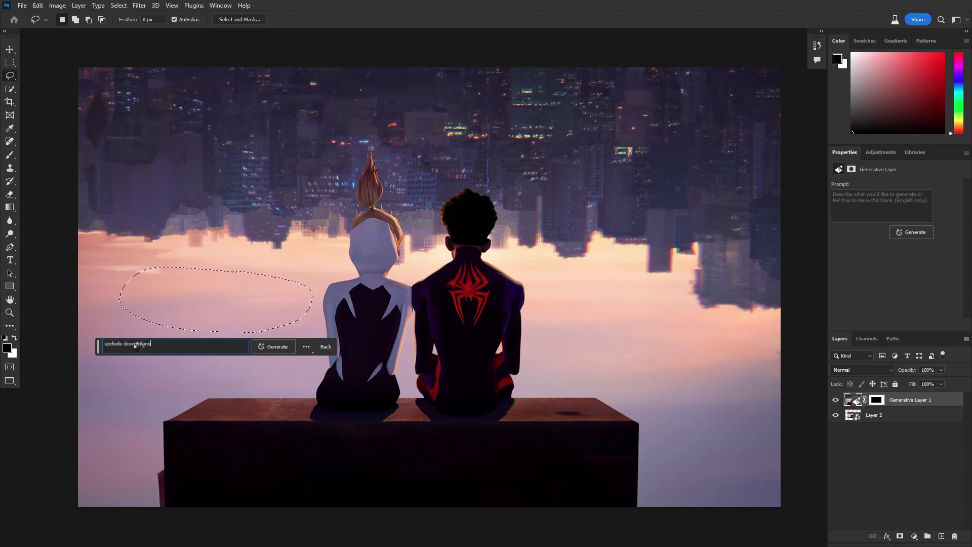
key("Return")
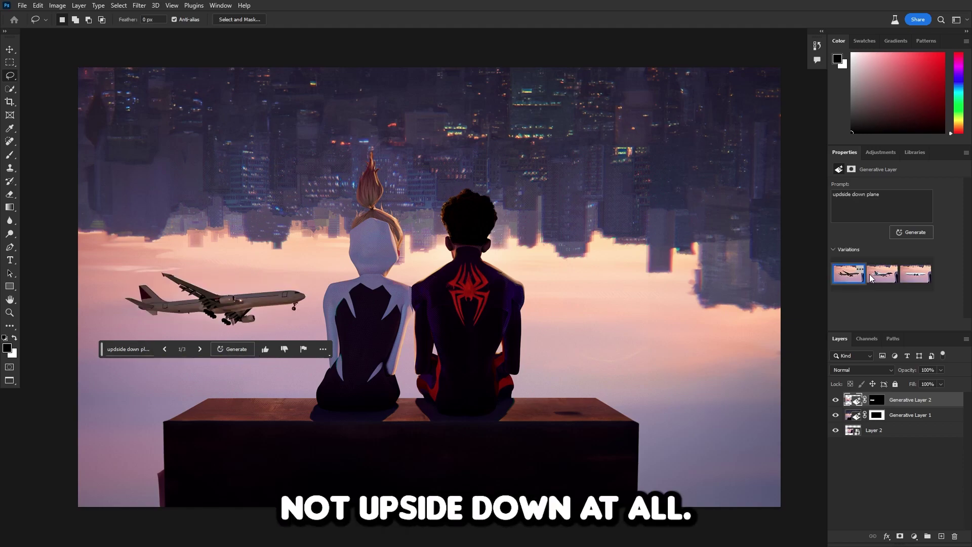
left_click(912, 275)
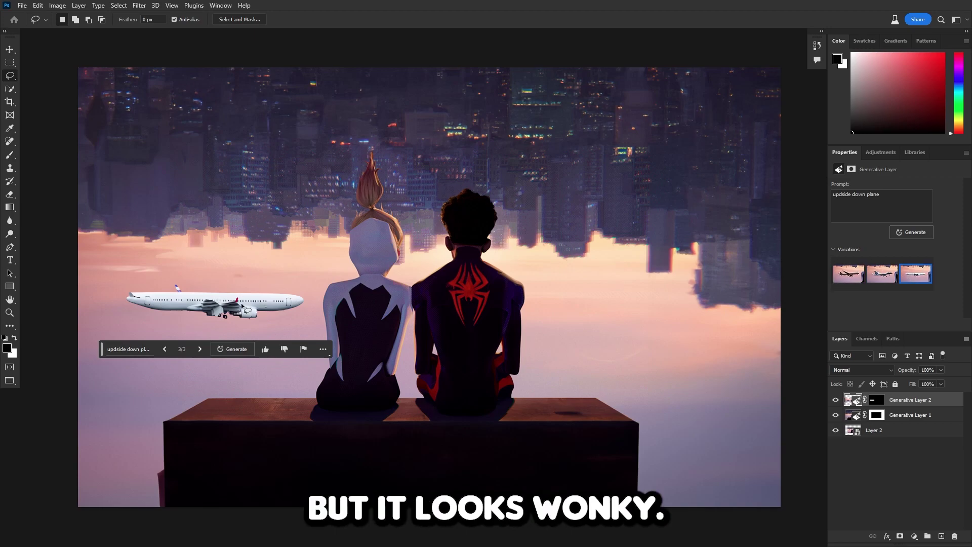
left_click(10, 49)
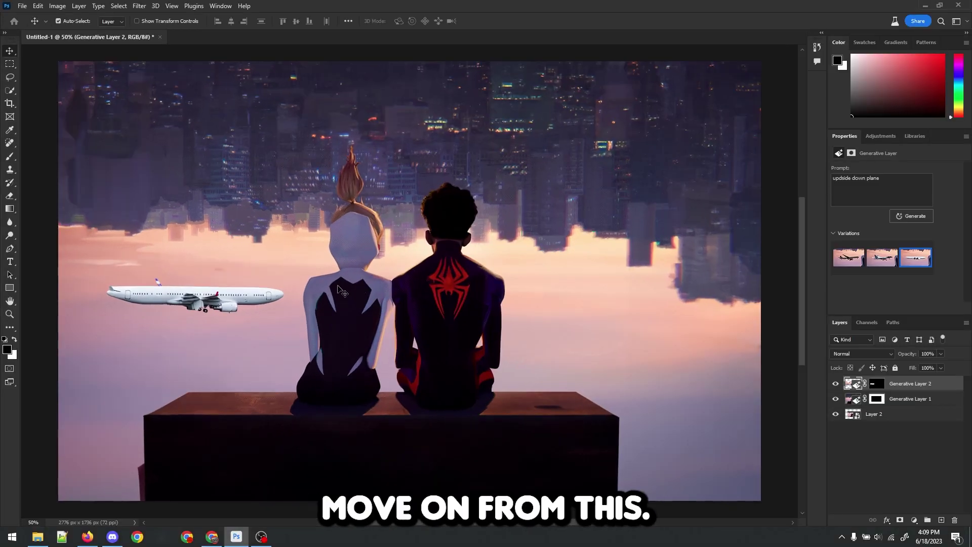
Step: Generate a fresh batch of plane variations and settle on the sixth airliner
left_click(914, 218)
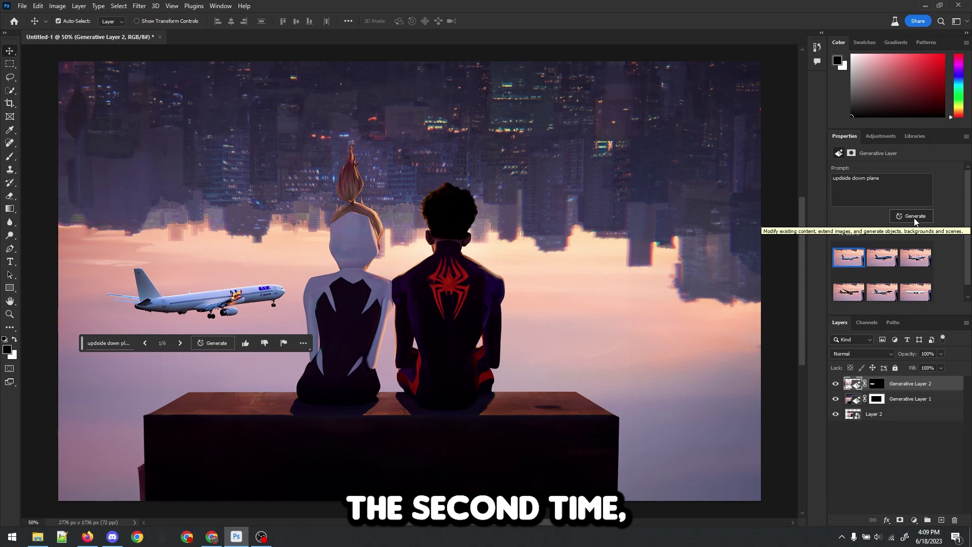
left_click(917, 259)
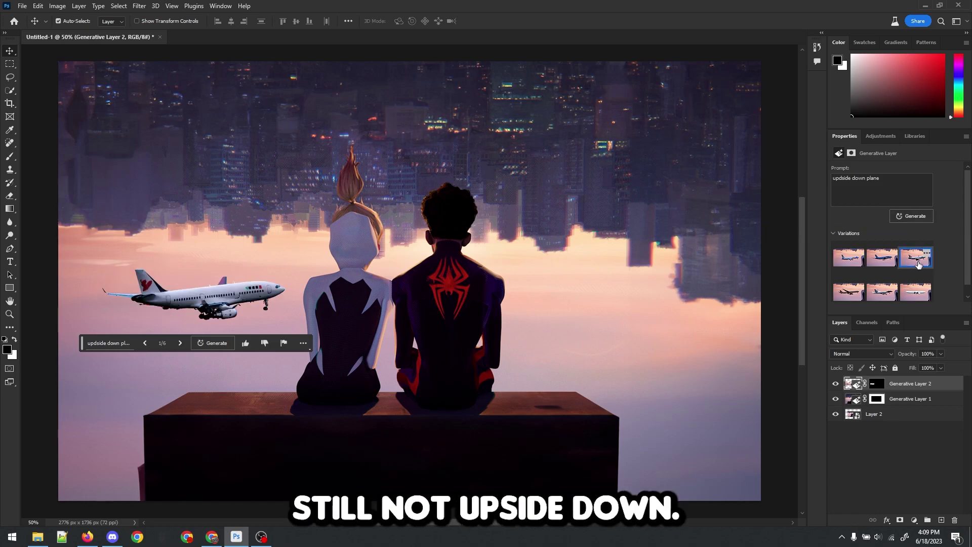
left_click(884, 261)
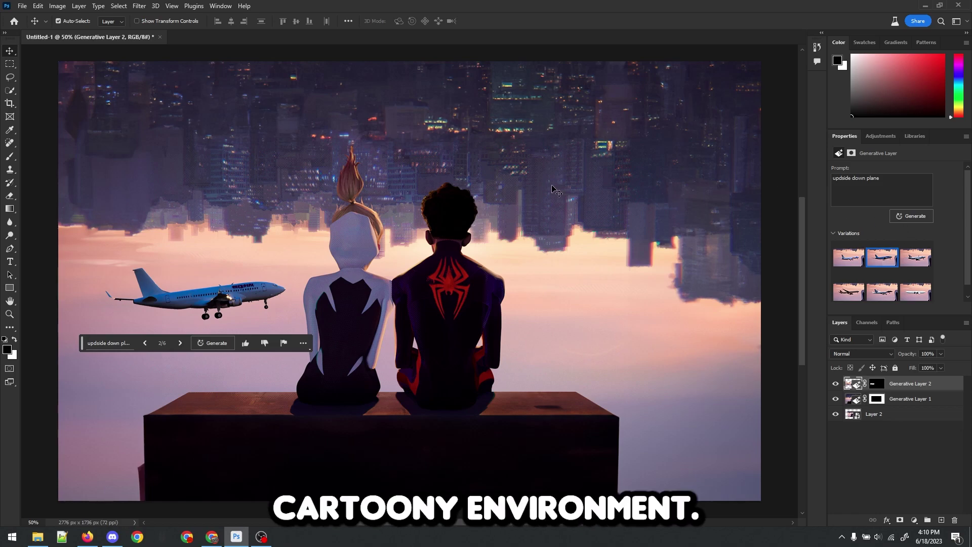
left_click(916, 258)
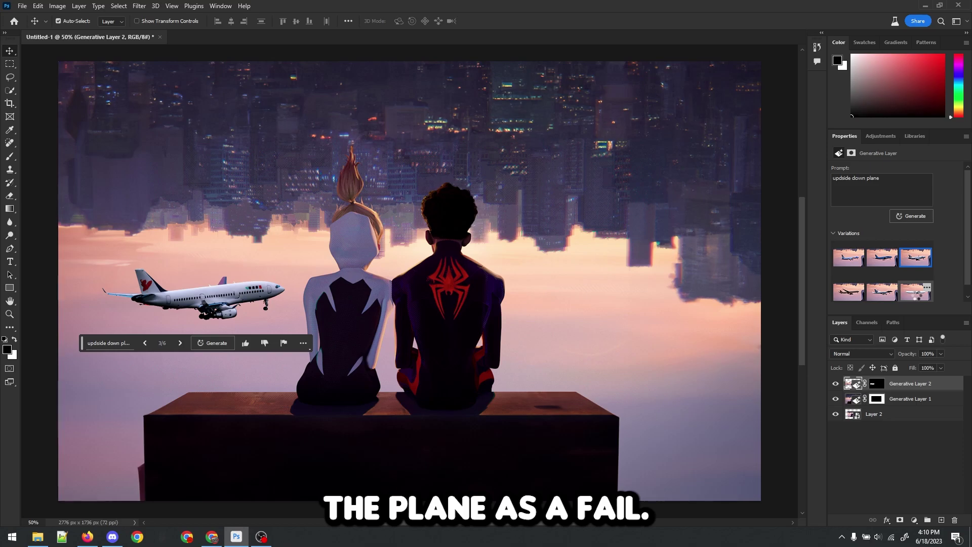
left_click(916, 292)
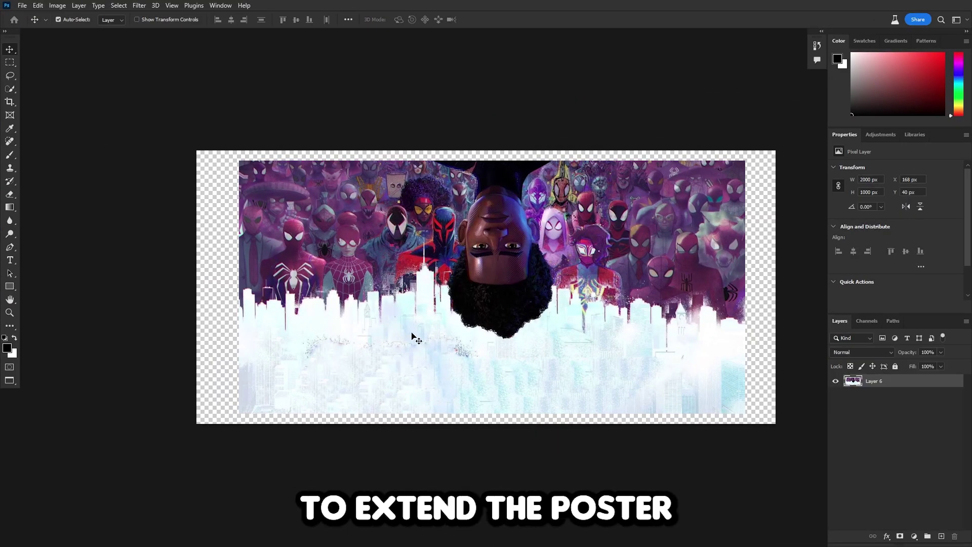
Step: Select the empty border around the poster and fill it with prompt-free Generative Fill, keeping variation 3
key("m")
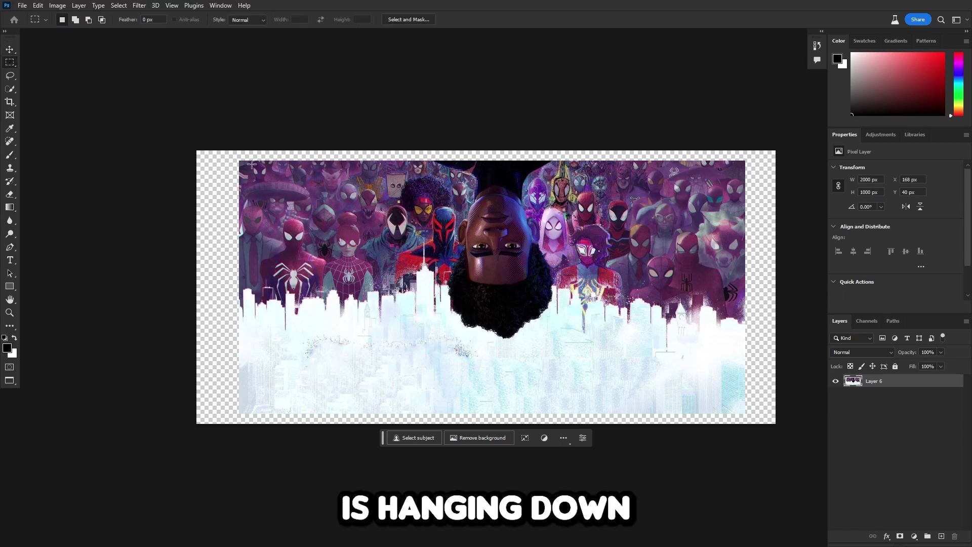
left_click_drag(247, 167, 738, 407)
key("ctrl+shift+i")
left_click(404, 438)
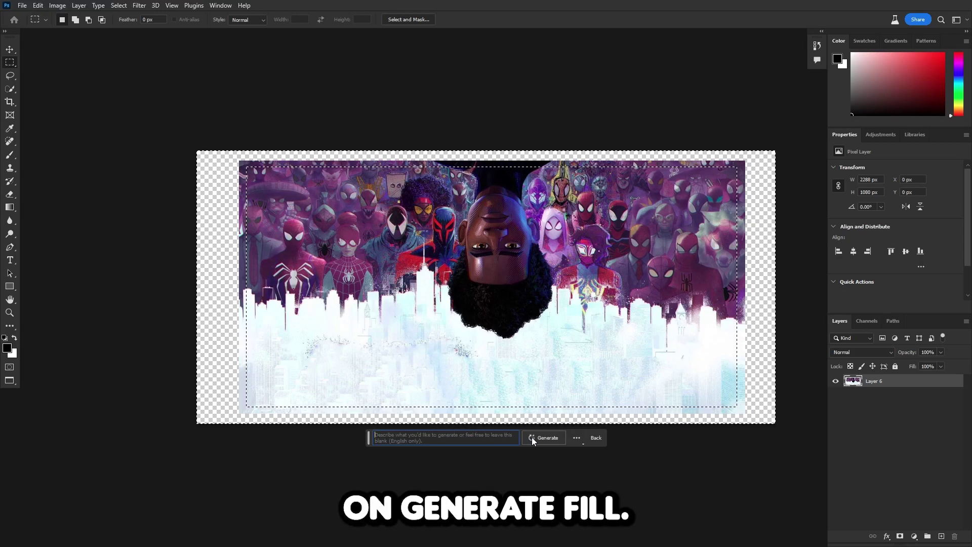
left_click(537, 438)
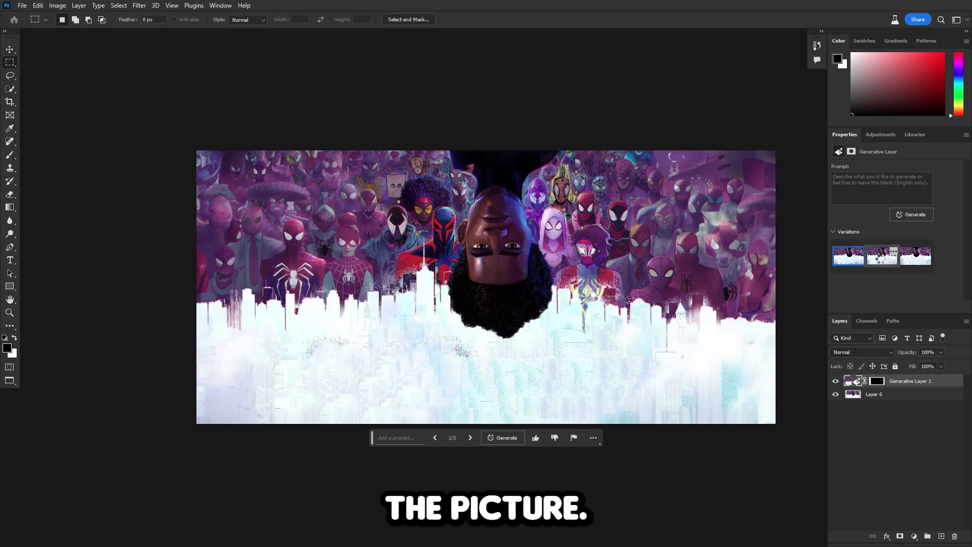
left_click(882, 258)
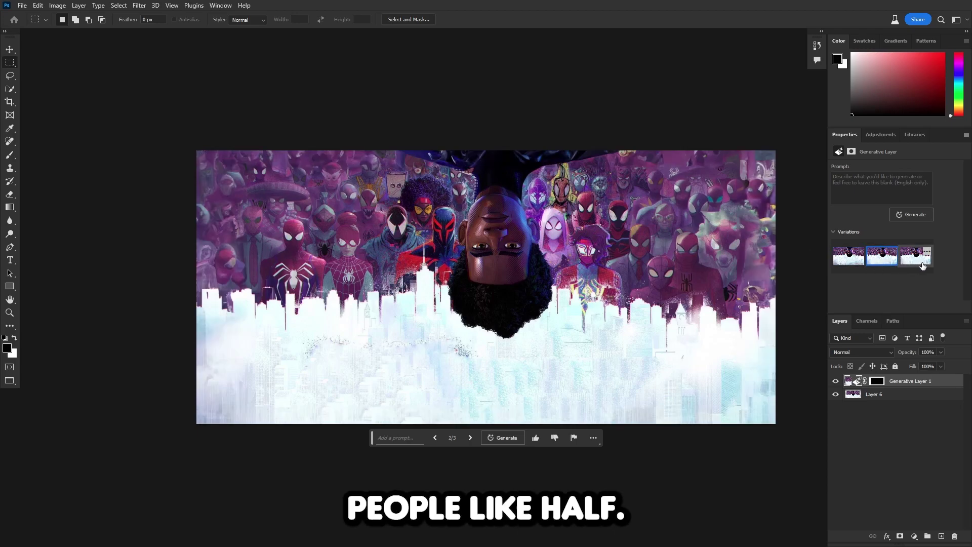
left_click(922, 264)
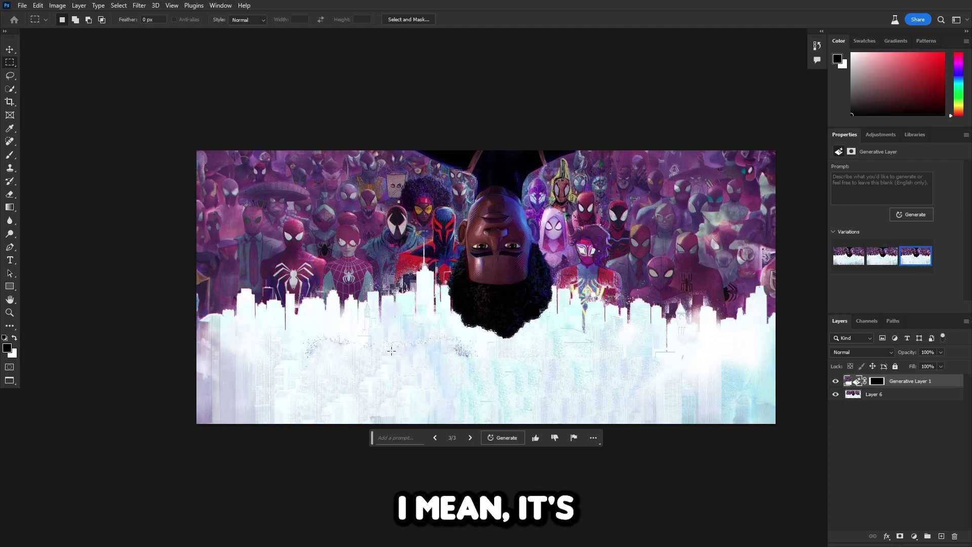
Step: Crop the canvas taller and run a prompt-free Generative Fill on the empty top strip
left_click(9, 101)
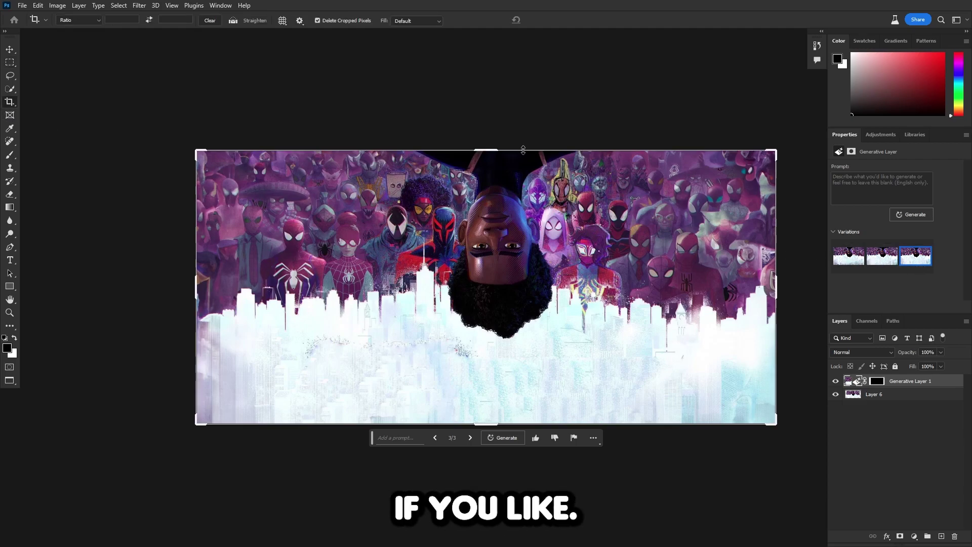
left_click_drag(501, 150, 509, 86)
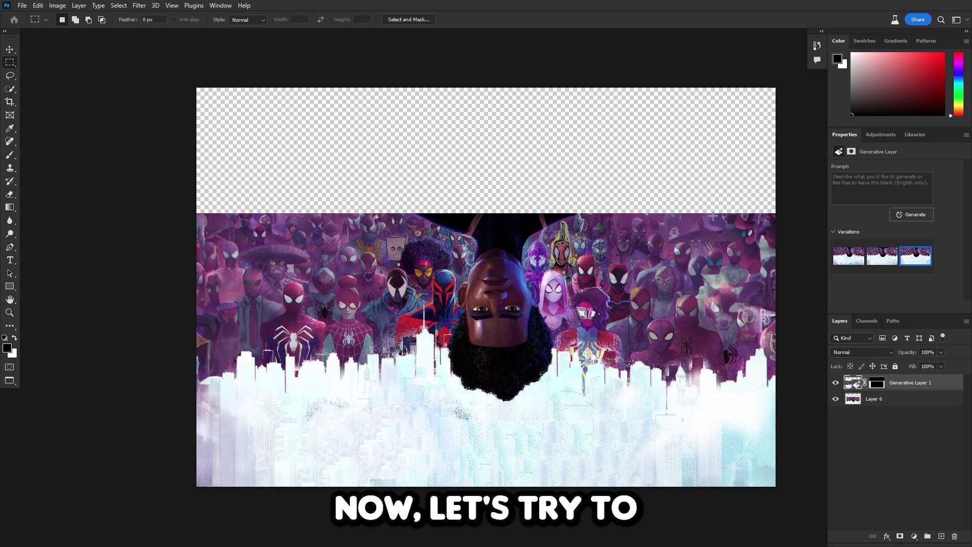
left_click_drag(713, 216, 162, 77)
left_click(418, 238)
left_click(546, 237)
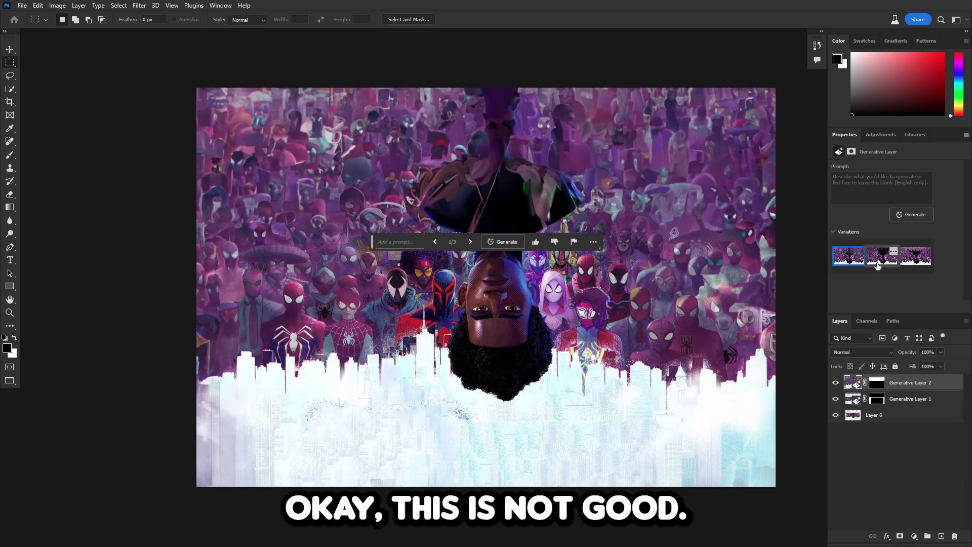
Step: Keep the second top variation, then drag the crop outward to widen the canvas left
left_click(878, 260)
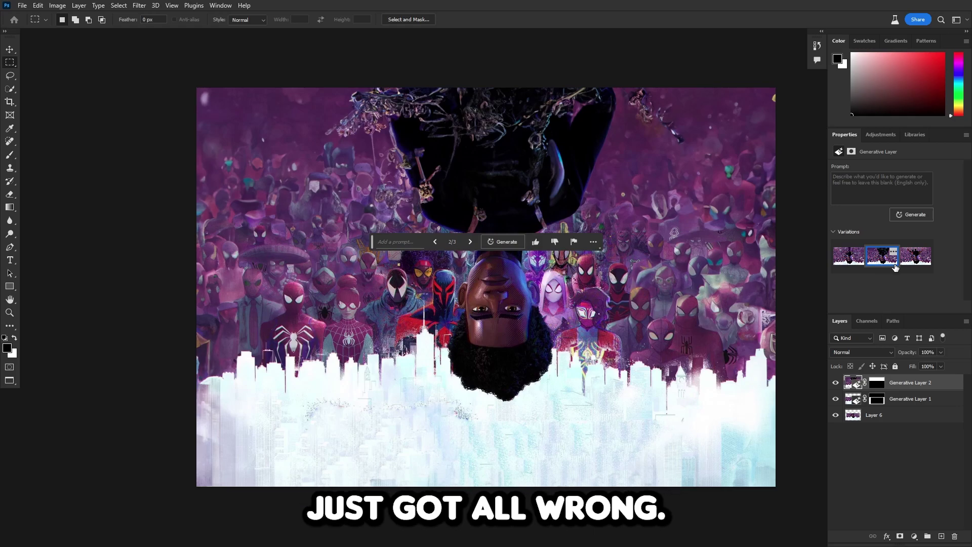
left_click(916, 260)
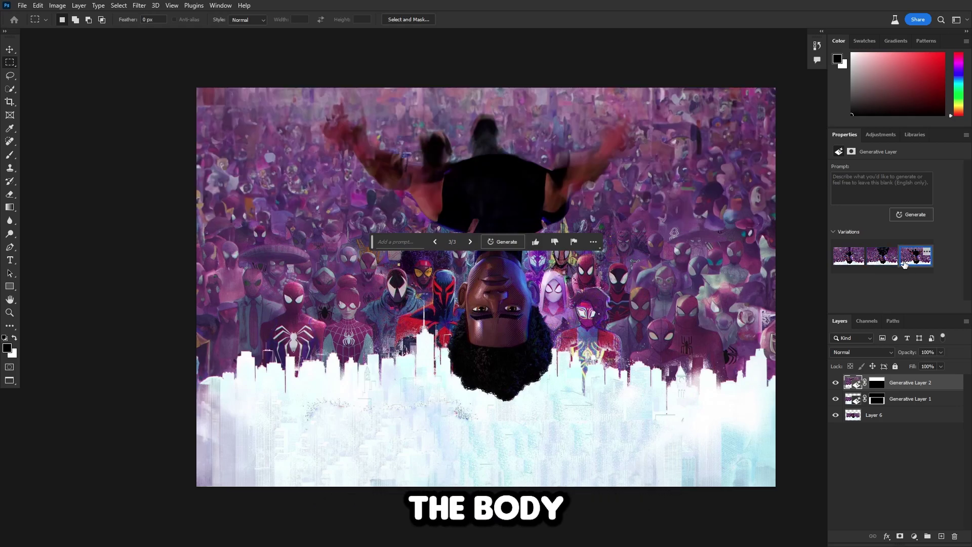
left_click(880, 258)
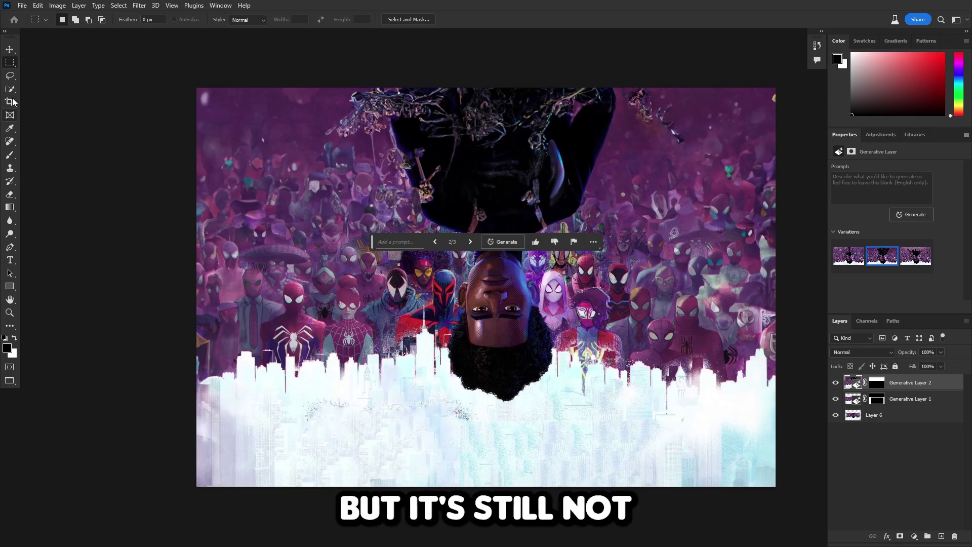
key("c")
left_click_drag(197, 282, 66, 282)
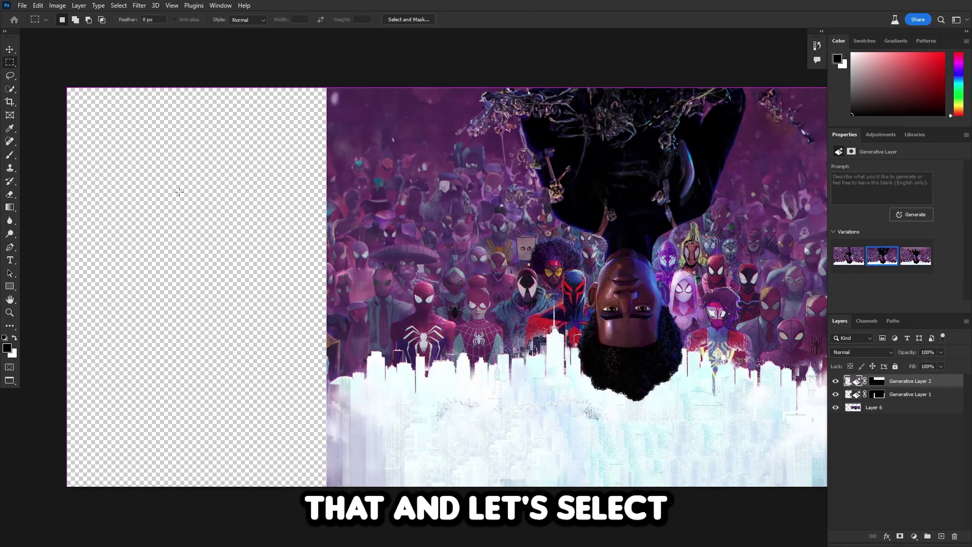
Step: Fill the empty left side with Generative Fill and keep variation 3
left_click_drag(67, 87, 370, 490)
left_click(266, 495)
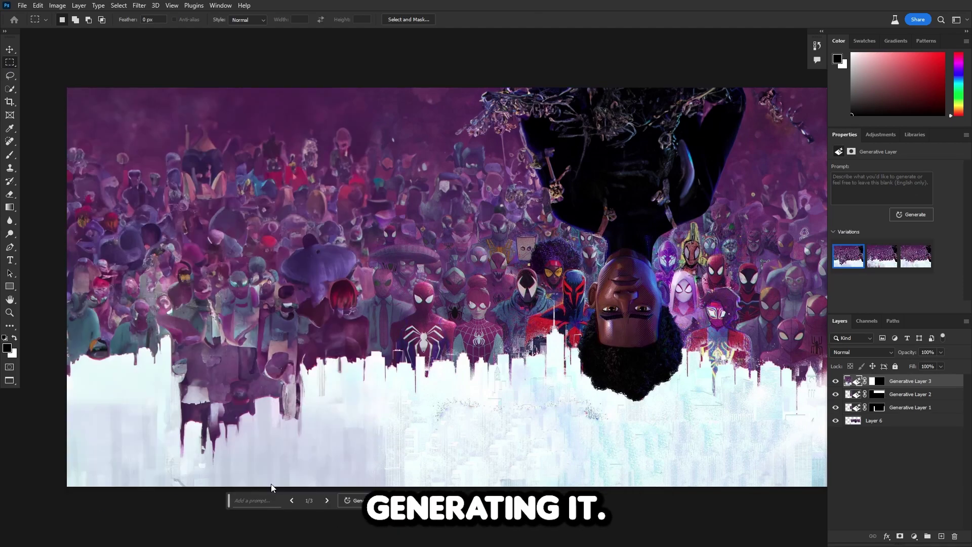
left_click(906, 263)
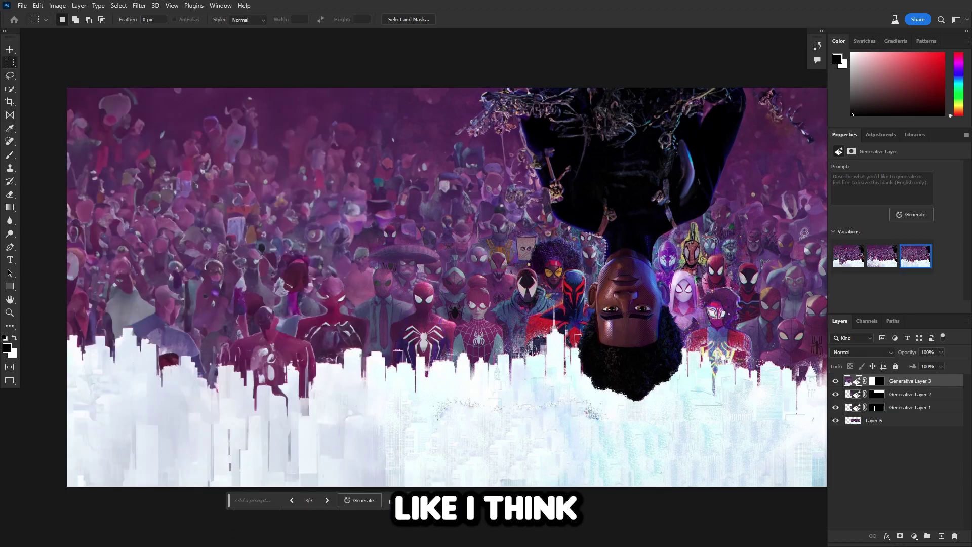
Step: Zoom out and drag the crop's right edge outward to widen the canvas
key("ctrl+minus")
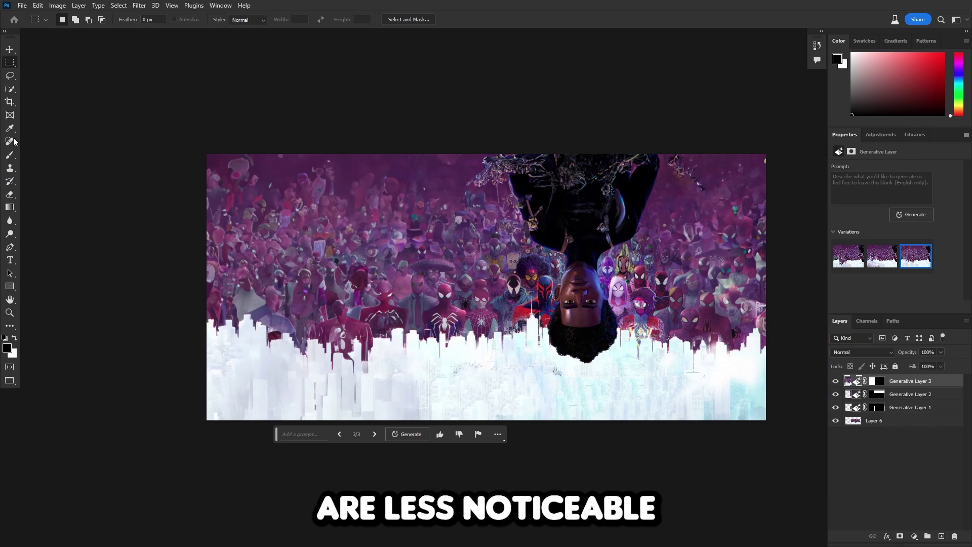
left_click(9, 101)
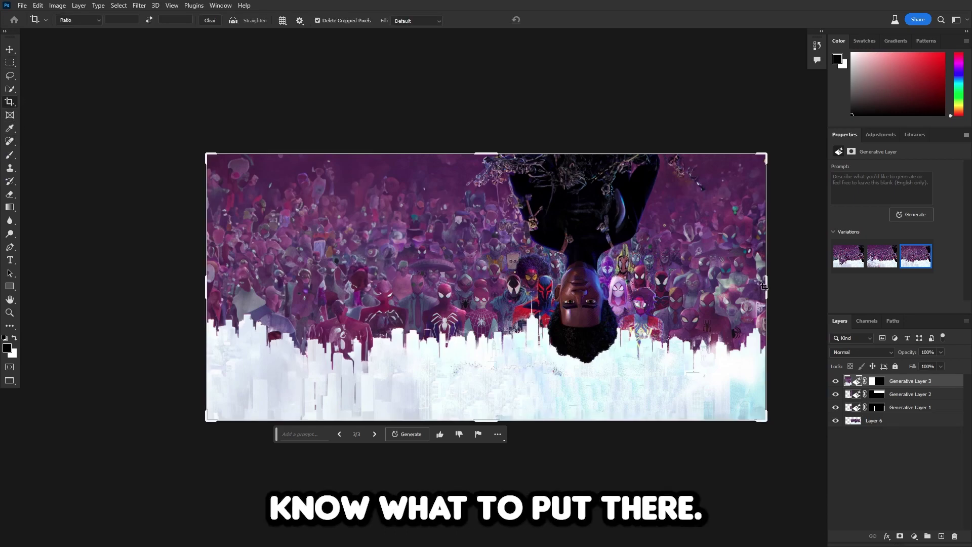
left_click_drag(764, 282, 841, 292)
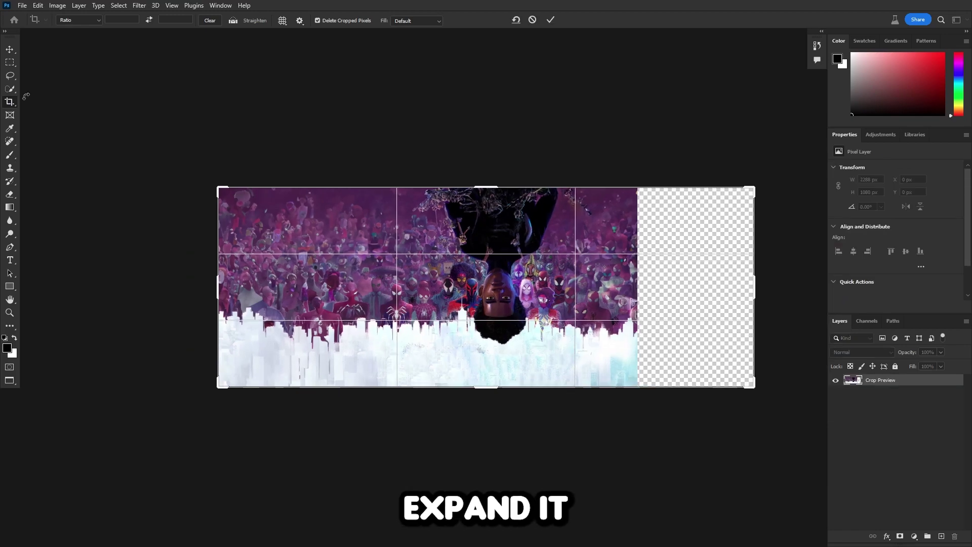
Step: Commit the crop, then fill the empty right strip using Generative Fill
left_click(10, 62)
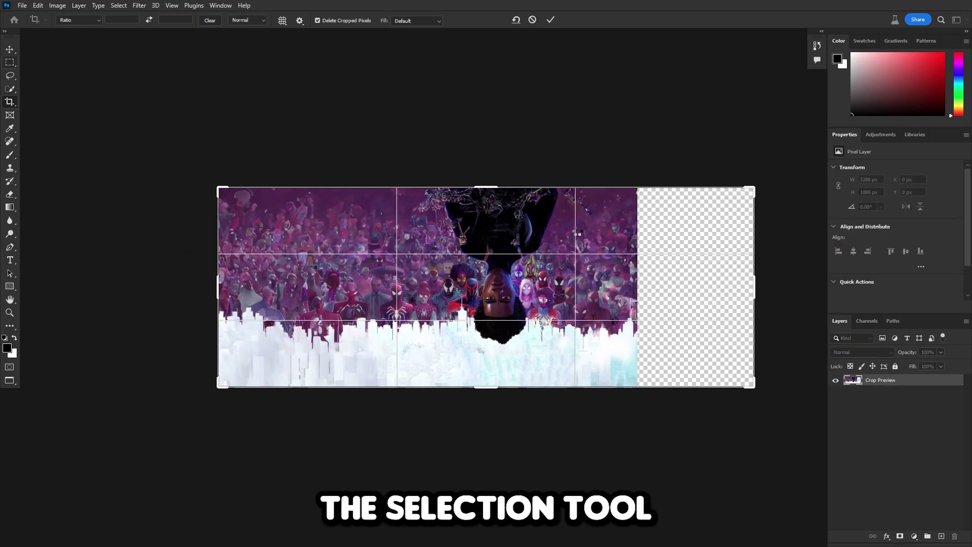
left_click_drag(628, 187, 792, 418)
left_click(757, 401)
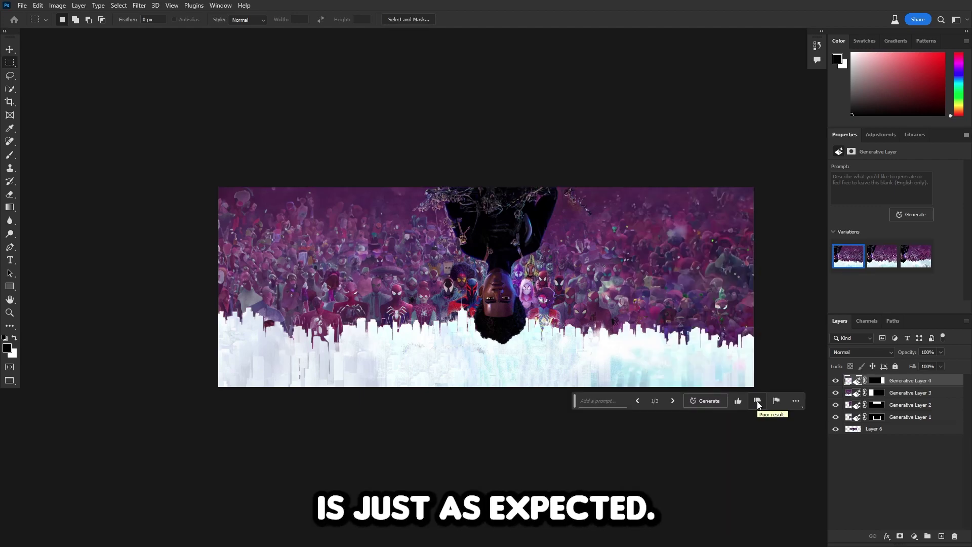
Step: Zoom in and deselect the generated layer to view the finished panoramic poster
key("ctrl+plus")
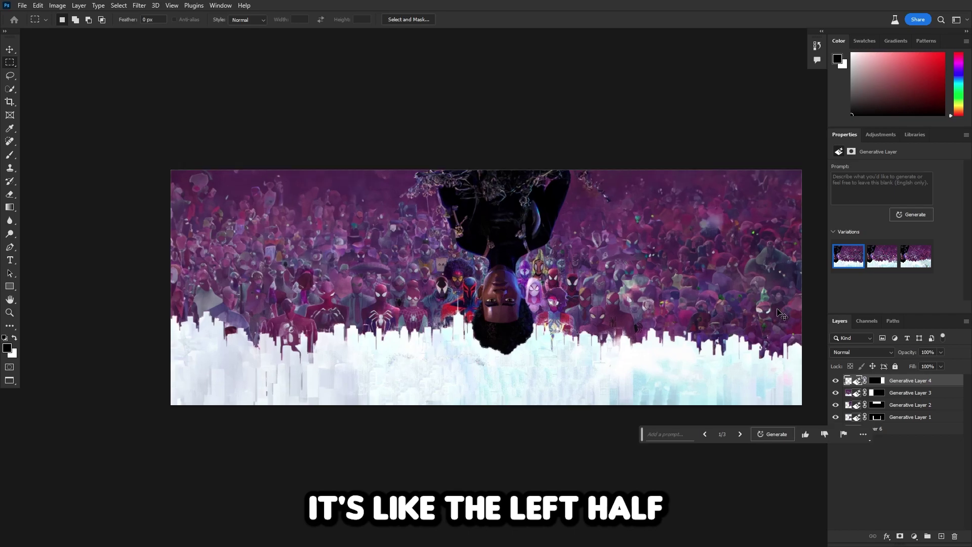
left_click(9, 49)
left_click(245, 96)
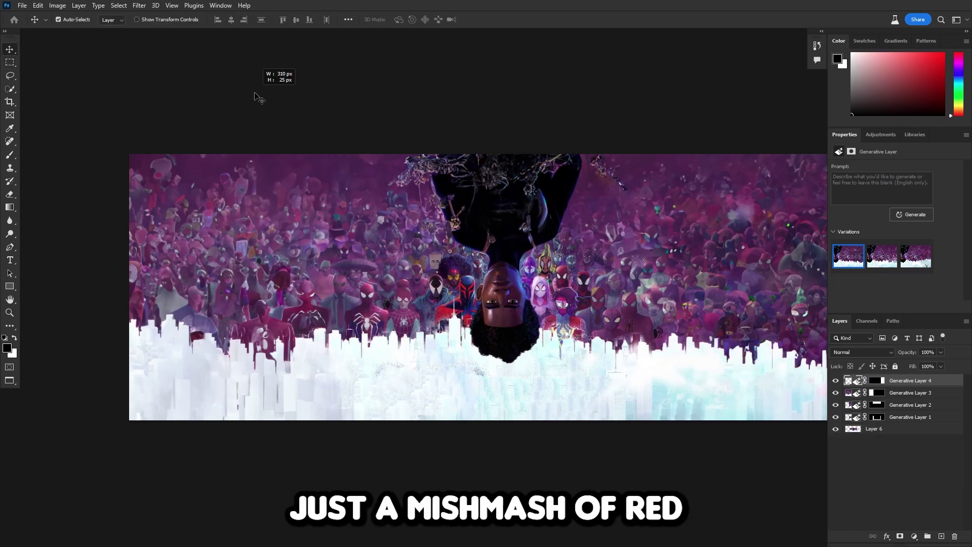